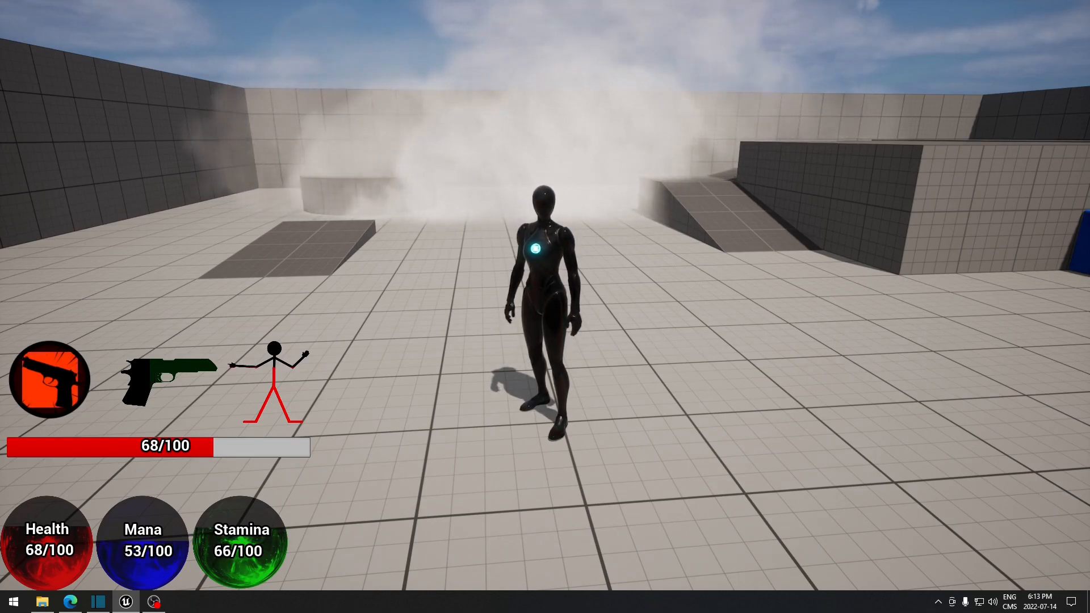
Step: Playtest the level by walking the character around the smoke area, stop the session and restore the normal editor view
{"action": "key", "text": "d"}
{"action": "key", "text": "w"}
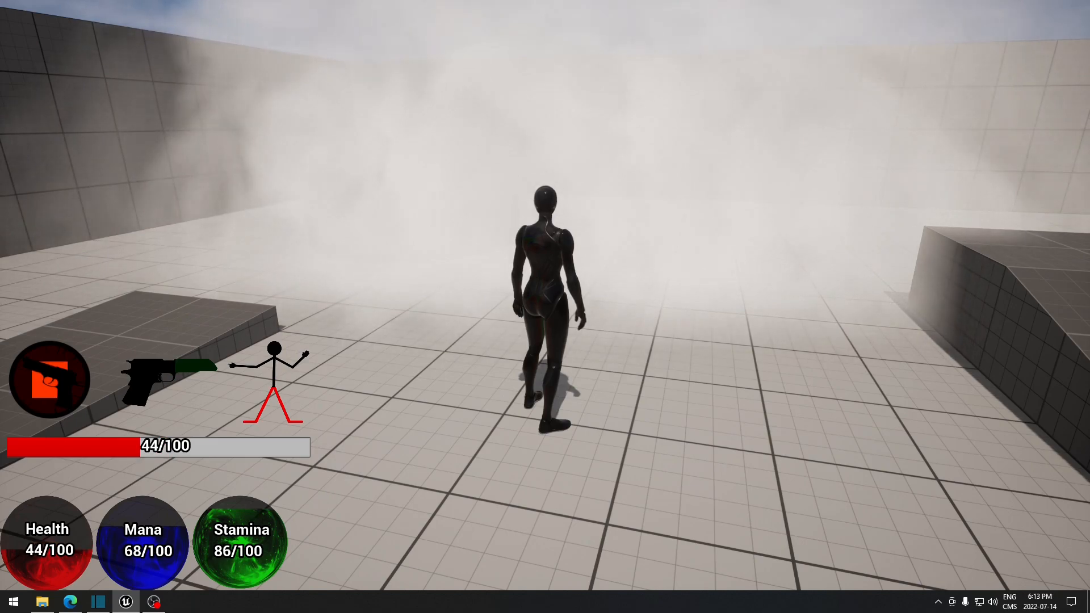
{"action": "key", "text": "s"}
{"action": "key", "text": "a"}
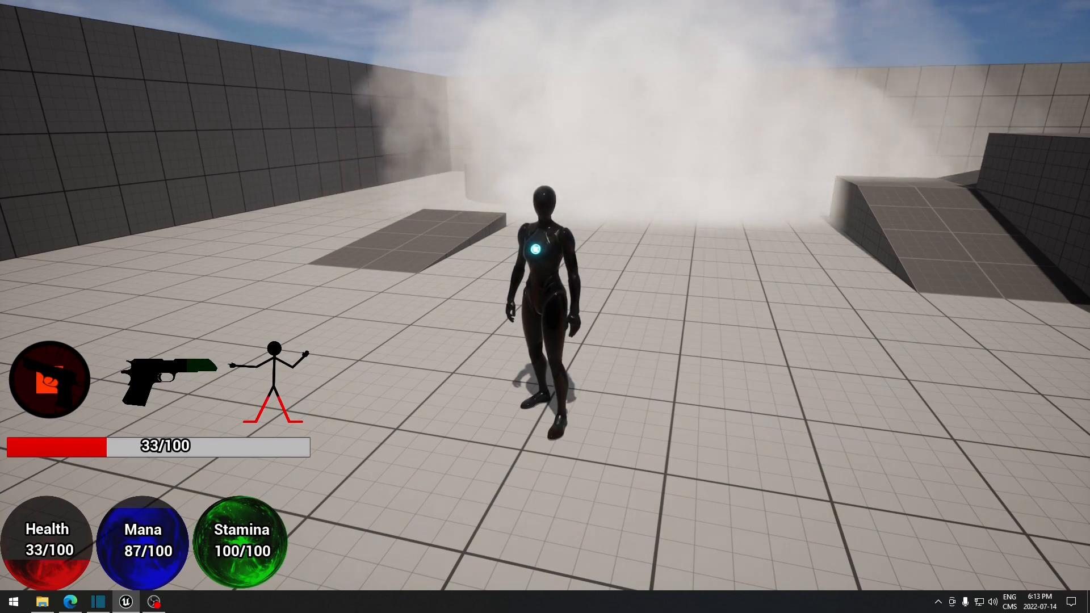
{"action": "key", "text": "a"}
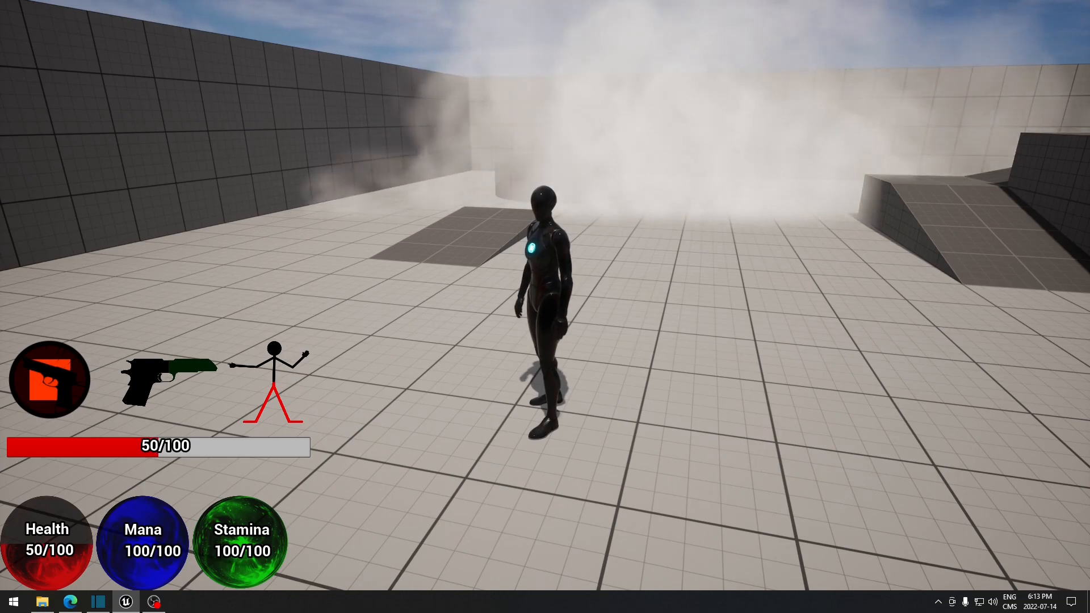
{"action": "key", "text": "Escape"}
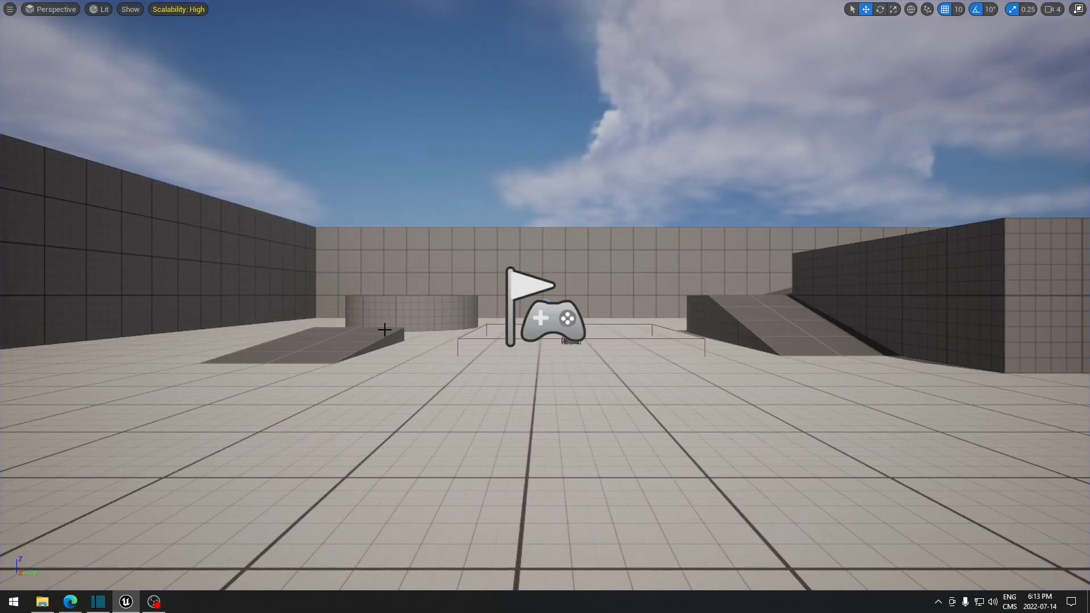
{"action": "key", "text": "F11"}
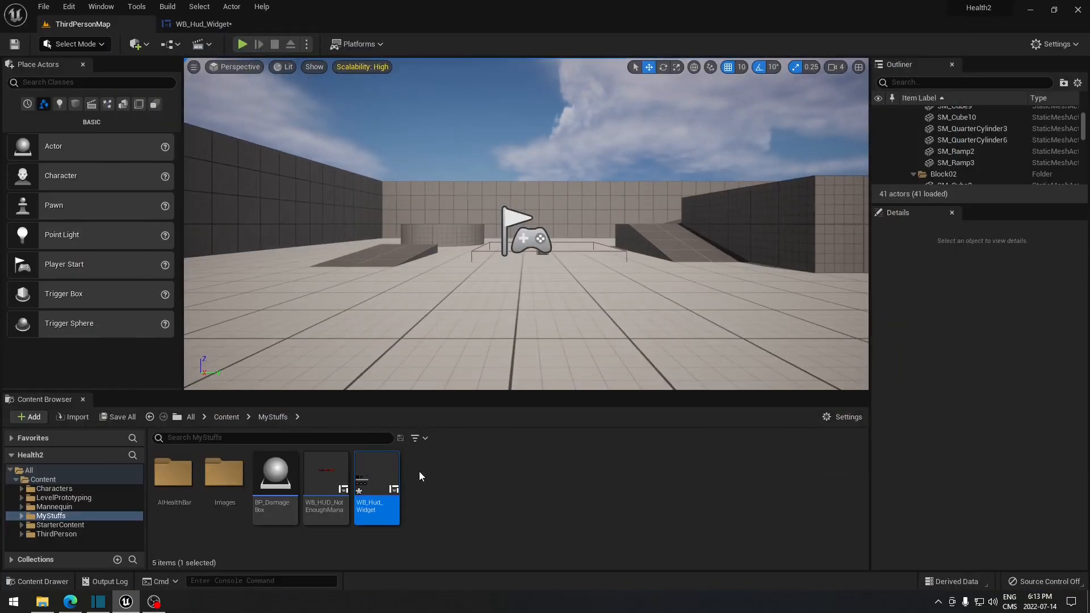
Step: Open the WB_Hud_Widget asset in the designer and bring its bars and icons into view
{"action": "double_click", "coordinate": [377, 483]}
{"action": "right_click_drag", "start_coordinate": [439, 349], "coordinate": [554, 297]}
{"action": "scroll", "coordinate": [440, 346], "scroll_direction": "up", "scroll_amount": 3}
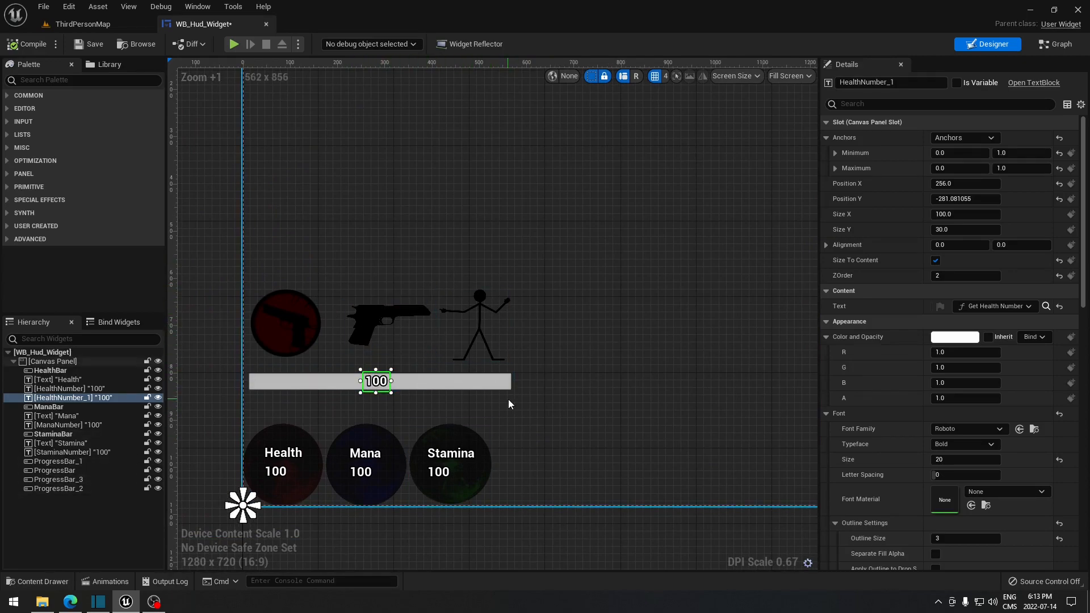
{"action": "left_click", "coordinate": [589, 299]}
{"action": "right_click_drag", "start_coordinate": [588, 299], "coordinate": [555, 300]}
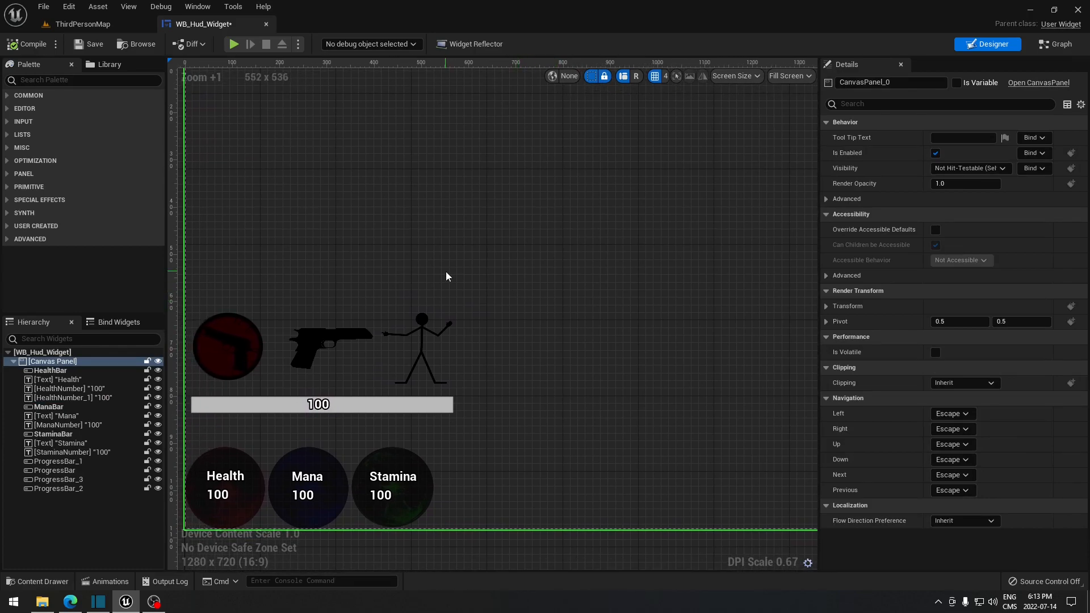
Step: Switch to the web browser and filter the "Orbs png" image results to transparent images
{"action": "mouse_move", "coordinate": [67, 602]}
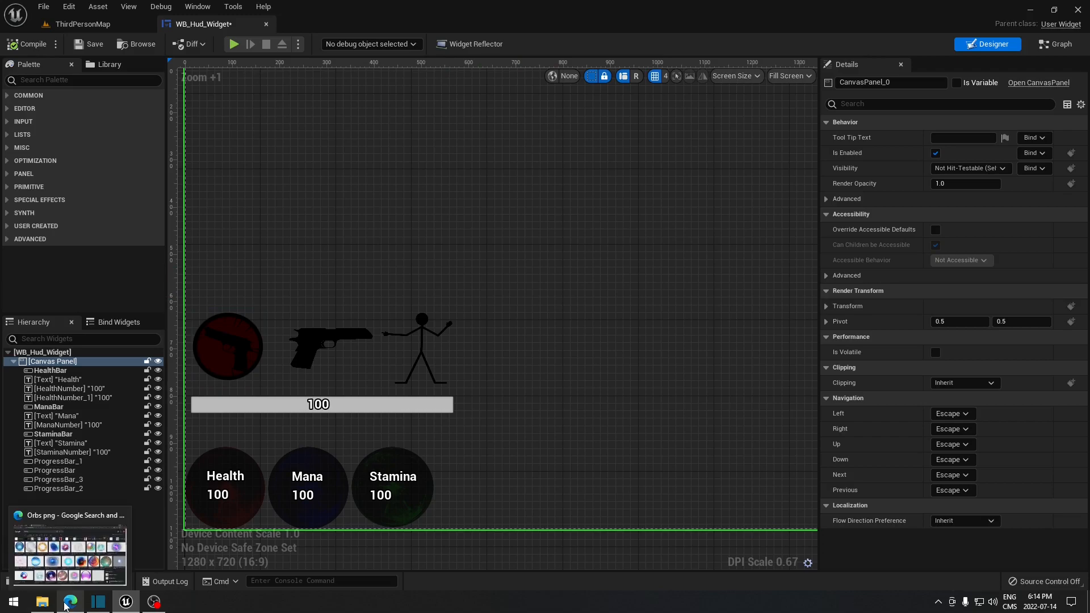
{"action": "left_click", "coordinate": [70, 553]}
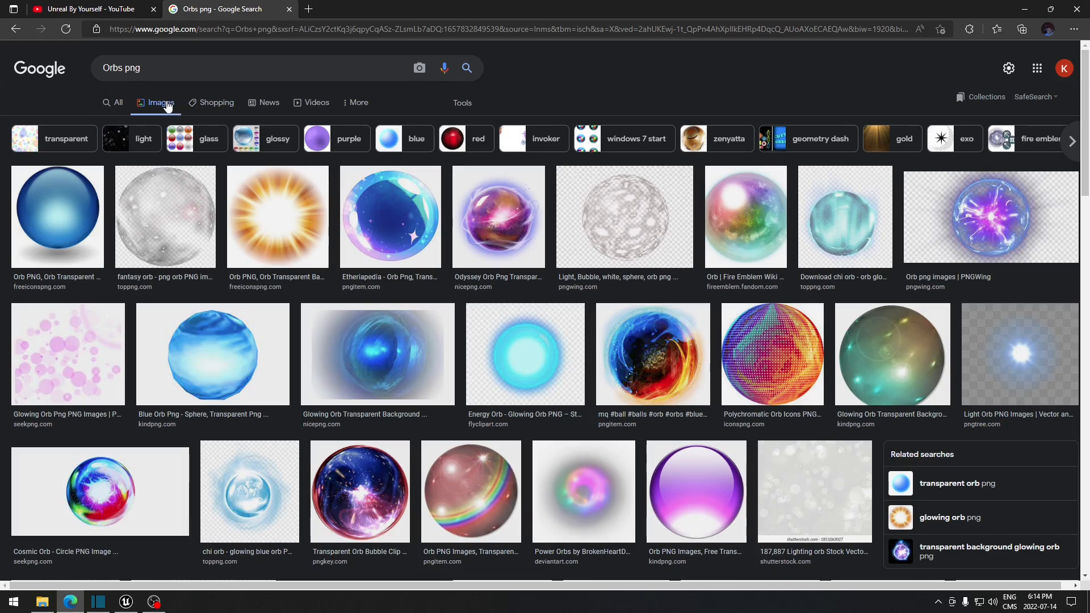
{"action": "left_click", "coordinate": [471, 108]}
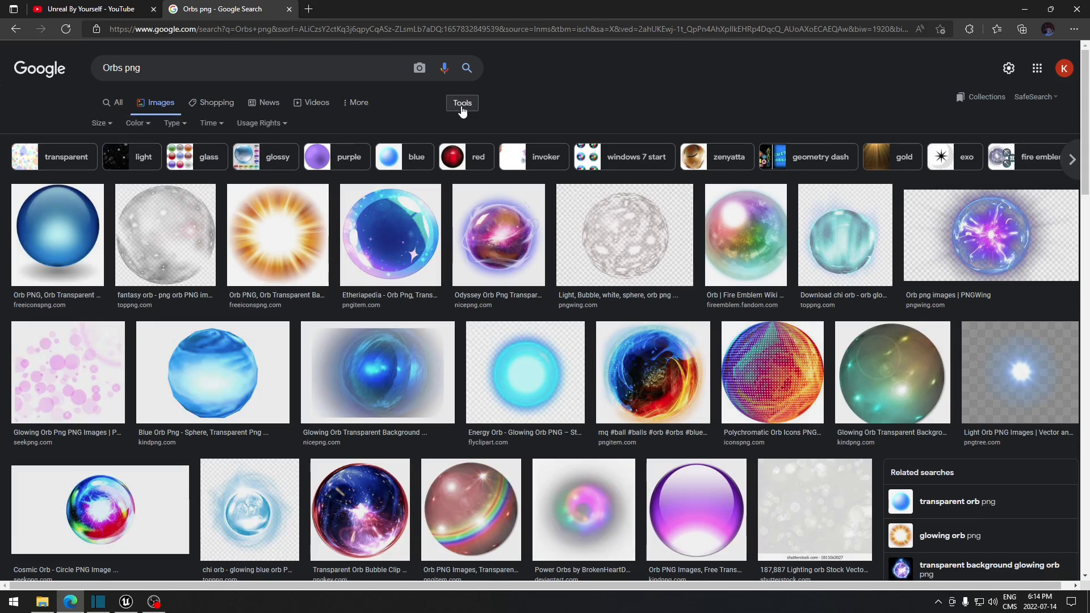
{"action": "left_click", "coordinate": [146, 126]}
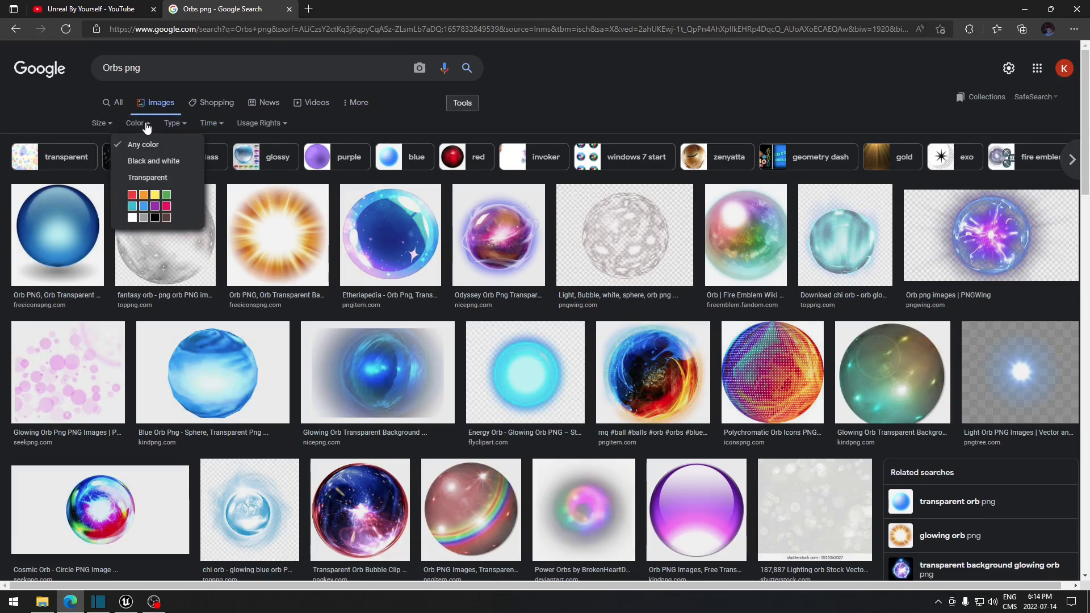
{"action": "left_click", "coordinate": [173, 178]}
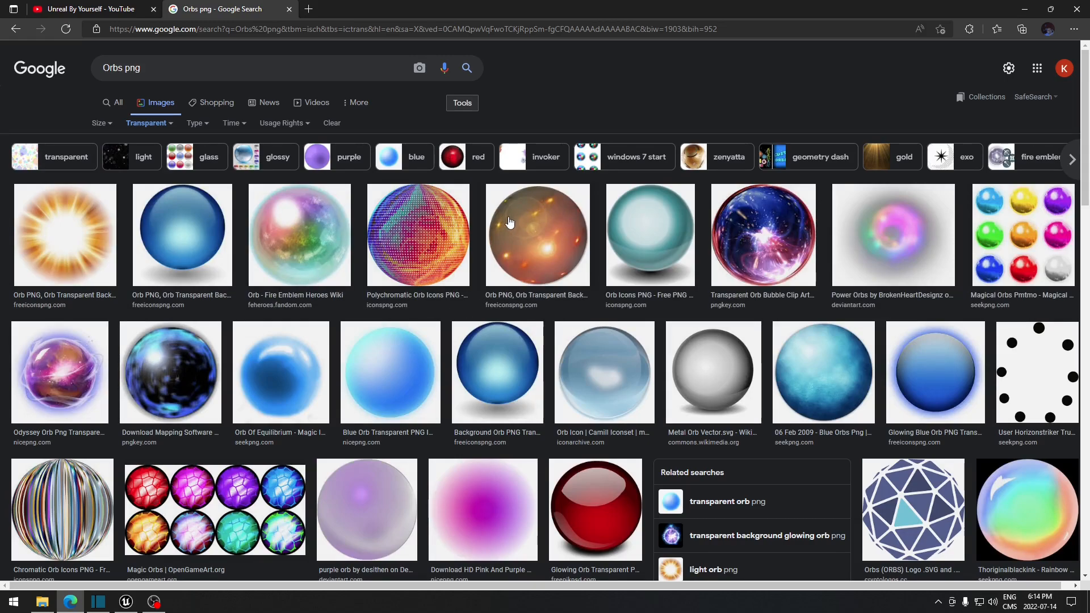
{"action": "left_click", "coordinate": [540, 243]}
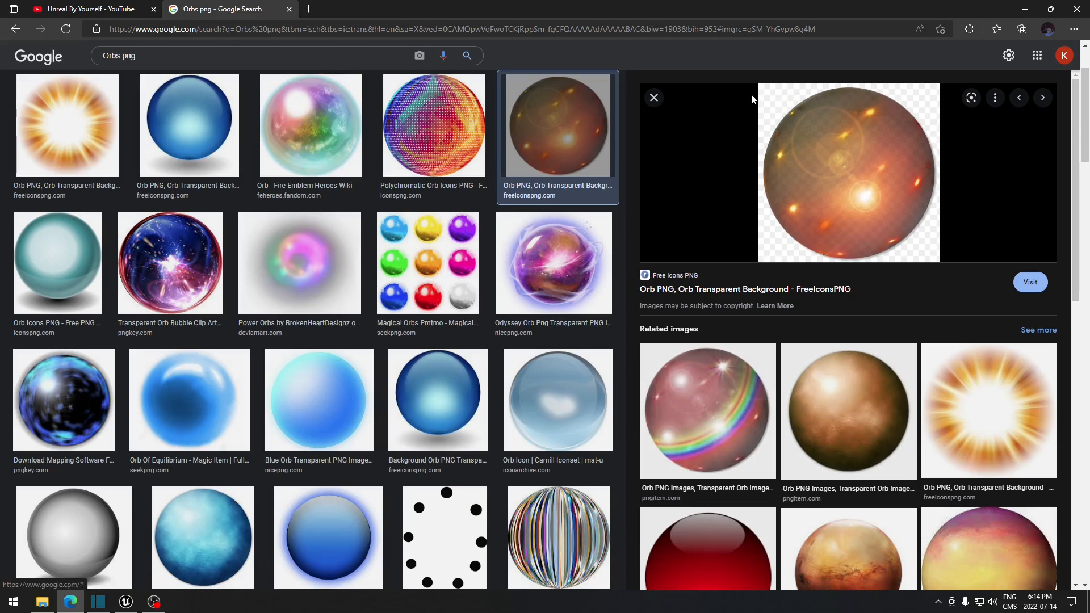
{"action": "right_click", "coordinate": [828, 173]}
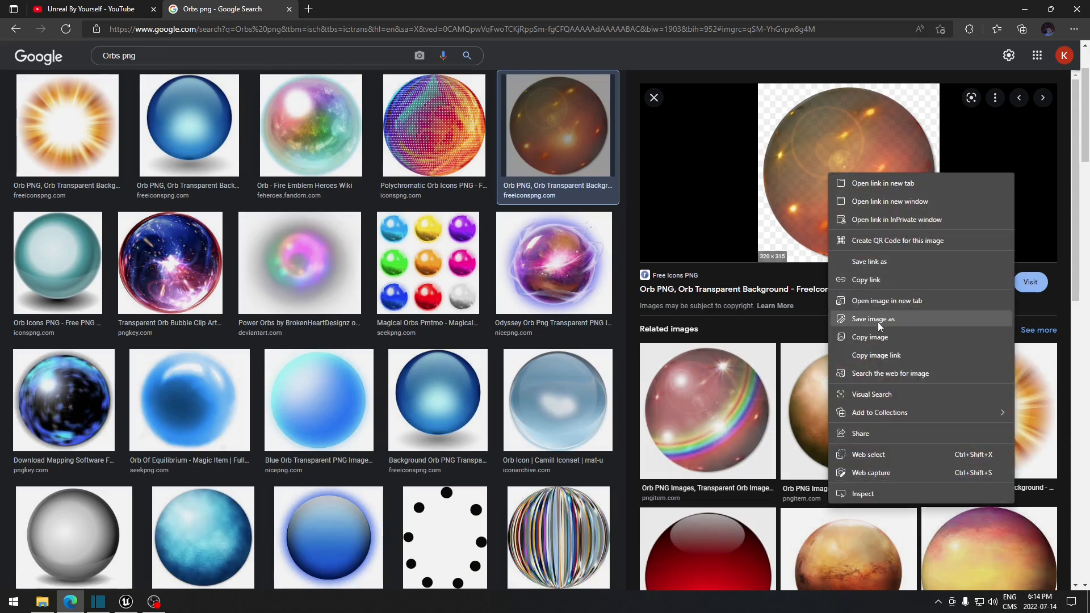
{"action": "left_click", "coordinate": [908, 320]}
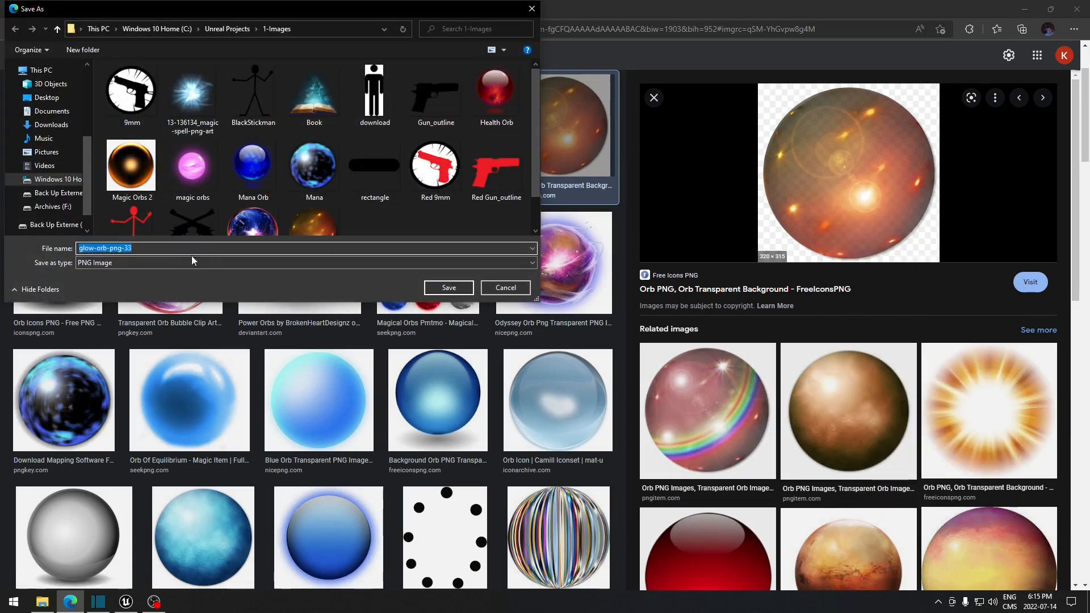
{"action": "left_click", "coordinate": [499, 292]}
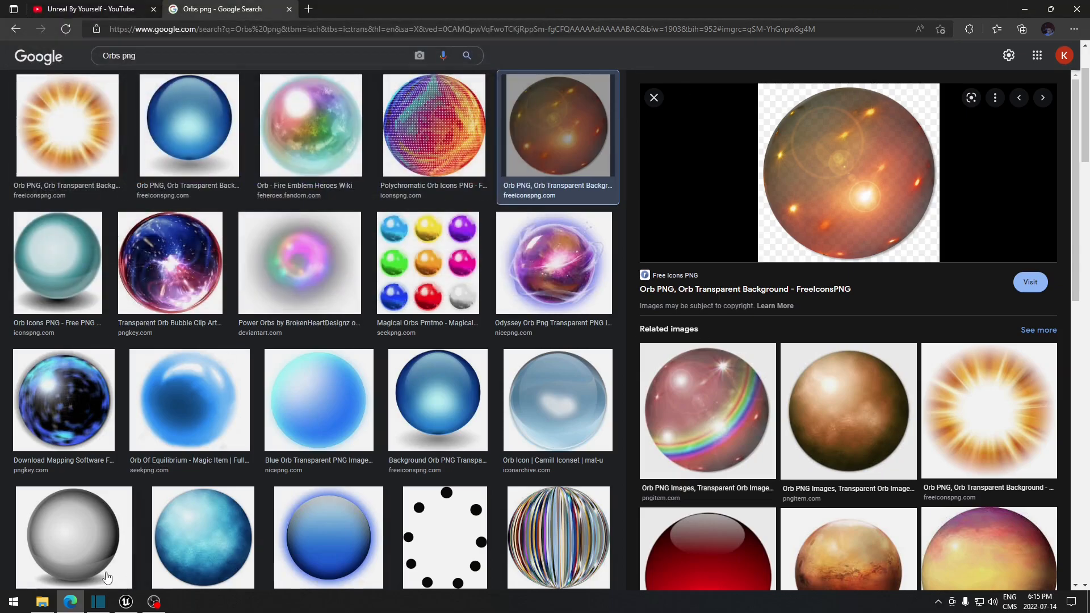
Step: Switch back to Unreal Editor, add a progress bar to the empty canvas area and resize it to about 305 by 83
{"action": "left_click", "coordinate": [126, 602]}
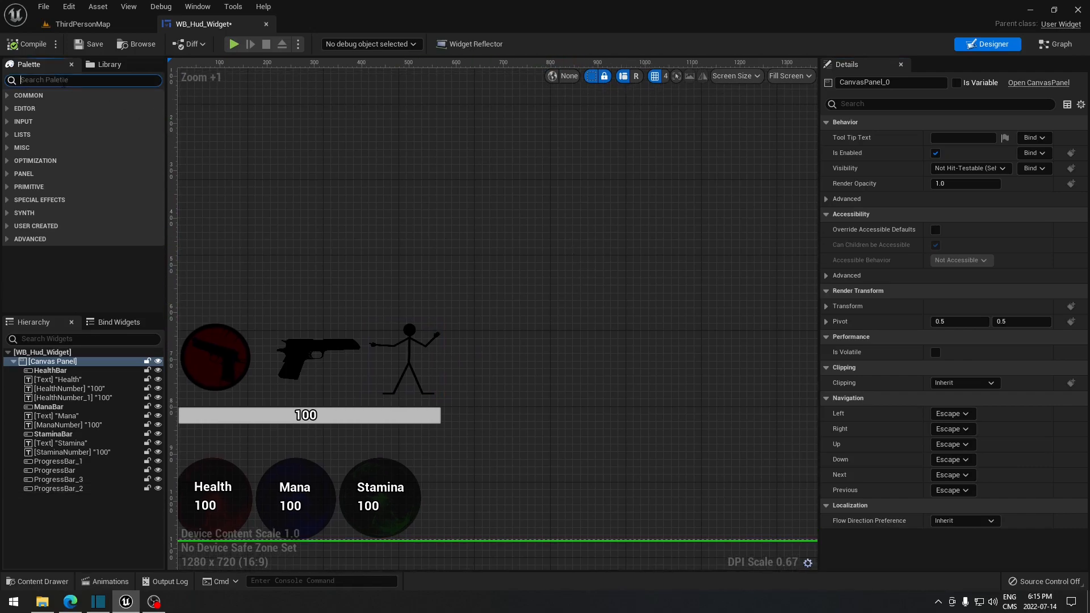
{"action": "type", "text": "progress"}
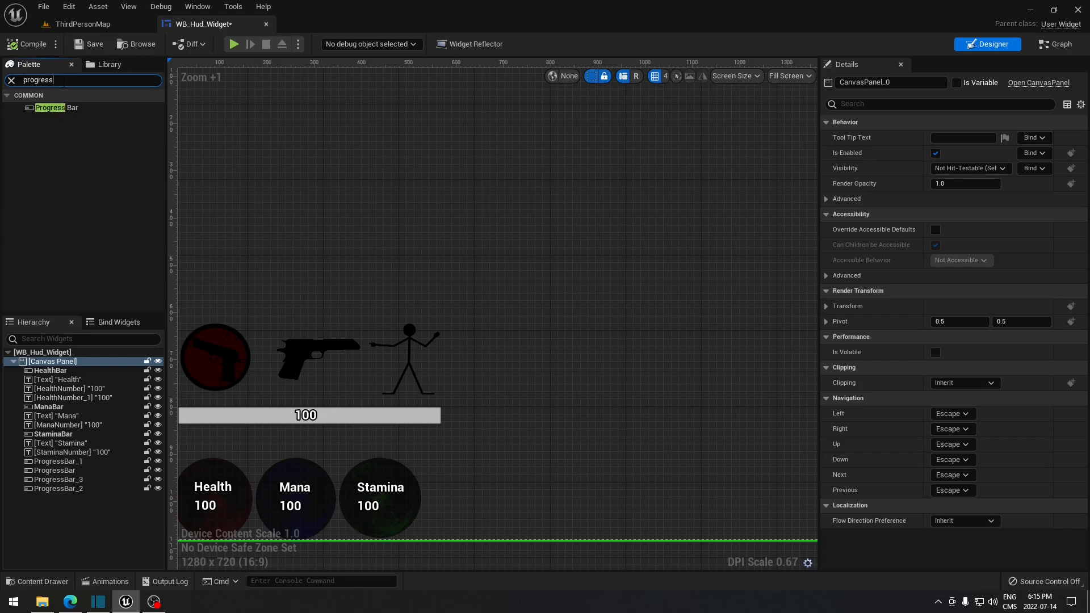
{"action": "left_click_drag", "start_coordinate": [56, 107], "coordinate": [529, 265]}
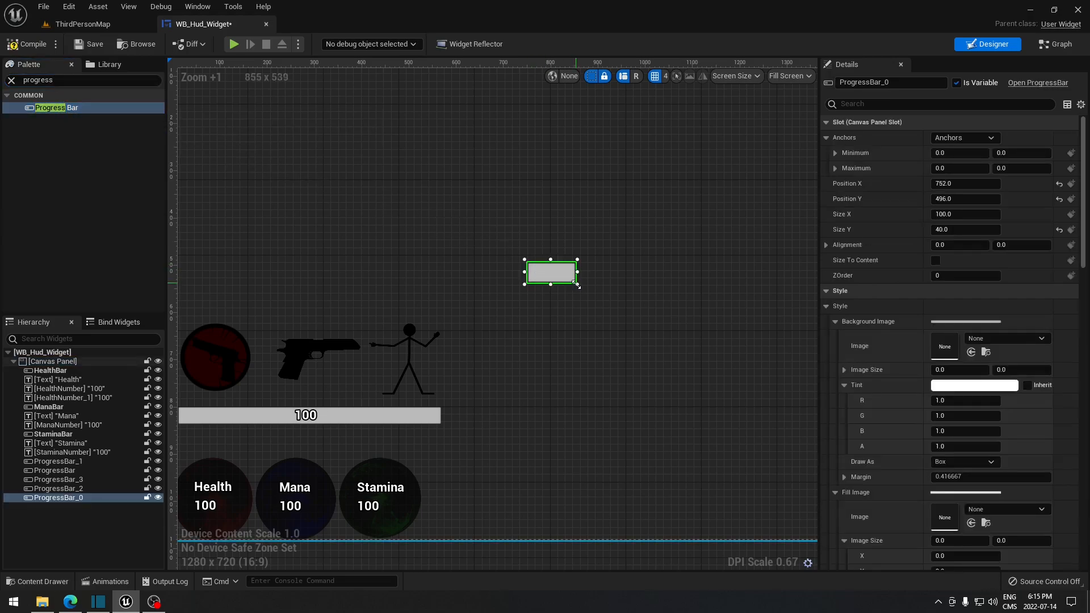
{"action": "left_click_drag", "start_coordinate": [641, 300], "coordinate": [672, 307]}
{"action": "right_click_drag", "start_coordinate": [549, 355], "coordinate": [515, 356]}
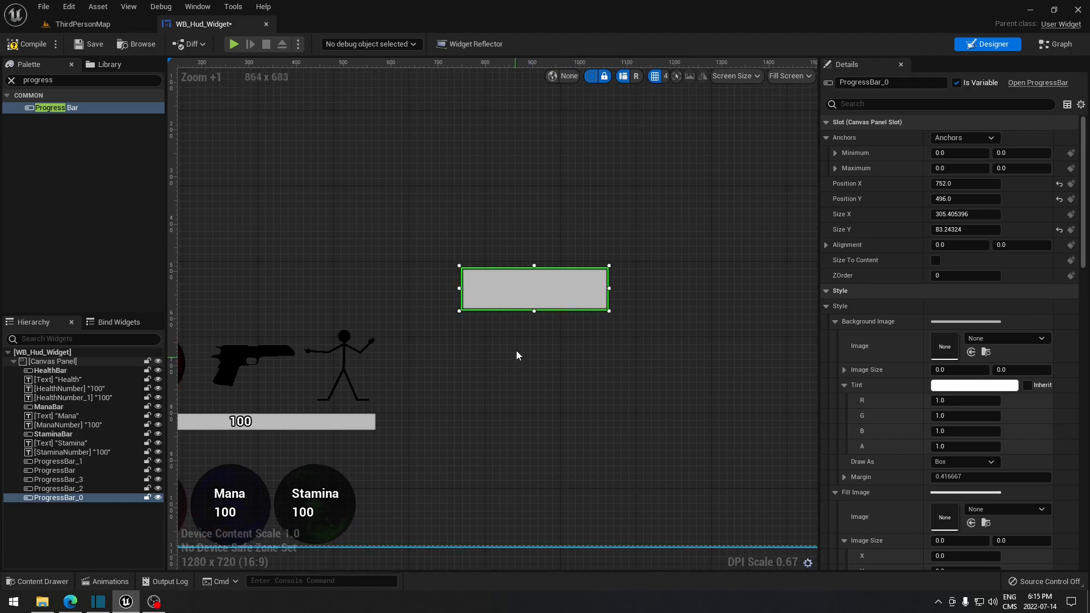
Step: Browse the MyStuffs/Images assets and view the image files available for import, without importing any
{"action": "left_click", "coordinate": [37, 581]}
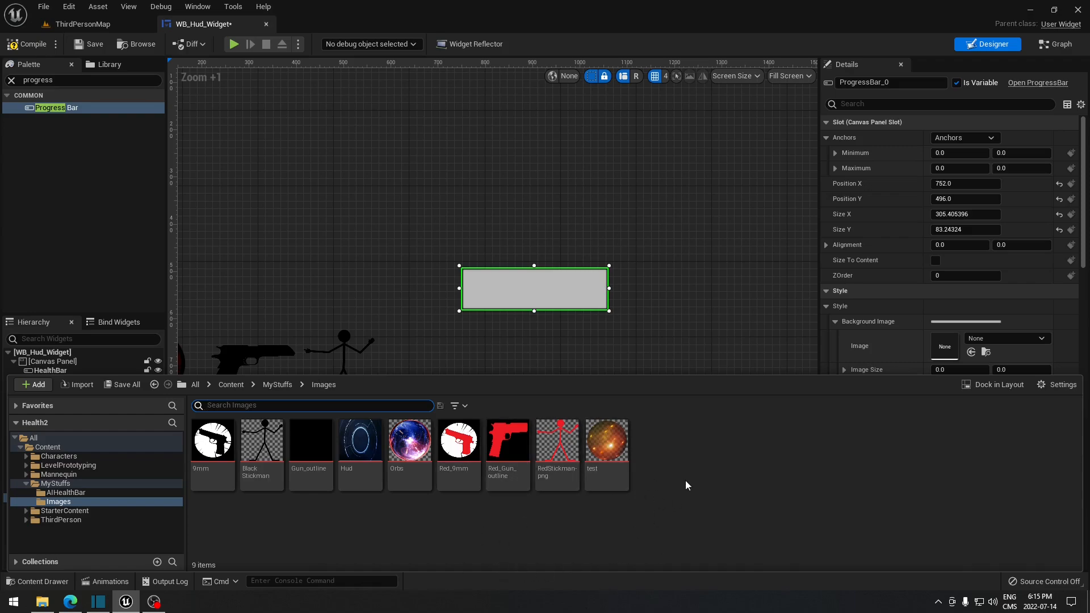
{"action": "right_click", "coordinate": [686, 459]}
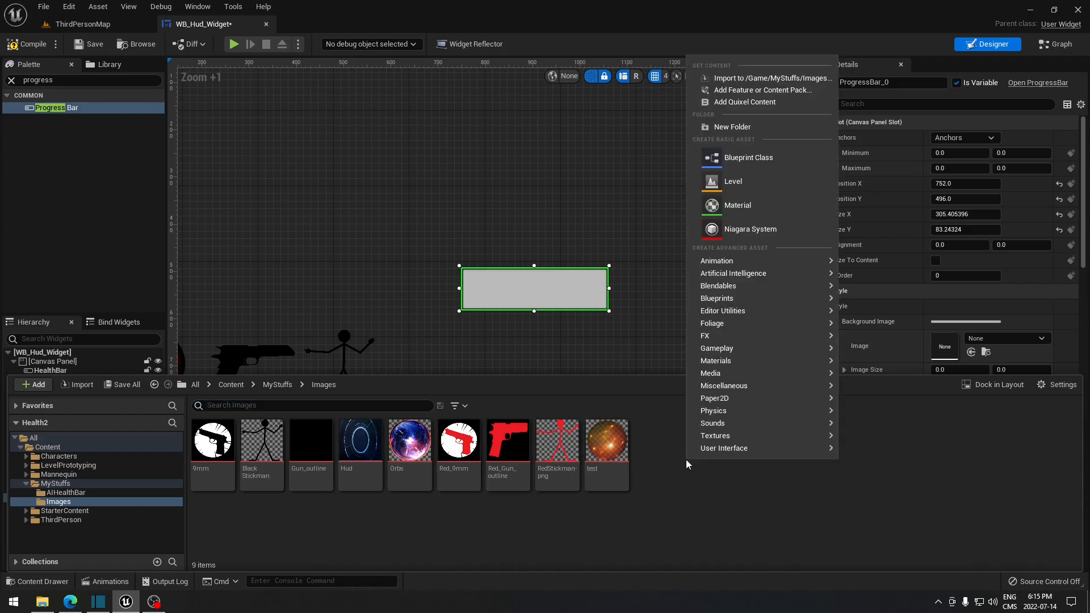
{"action": "left_click", "coordinate": [772, 81]}
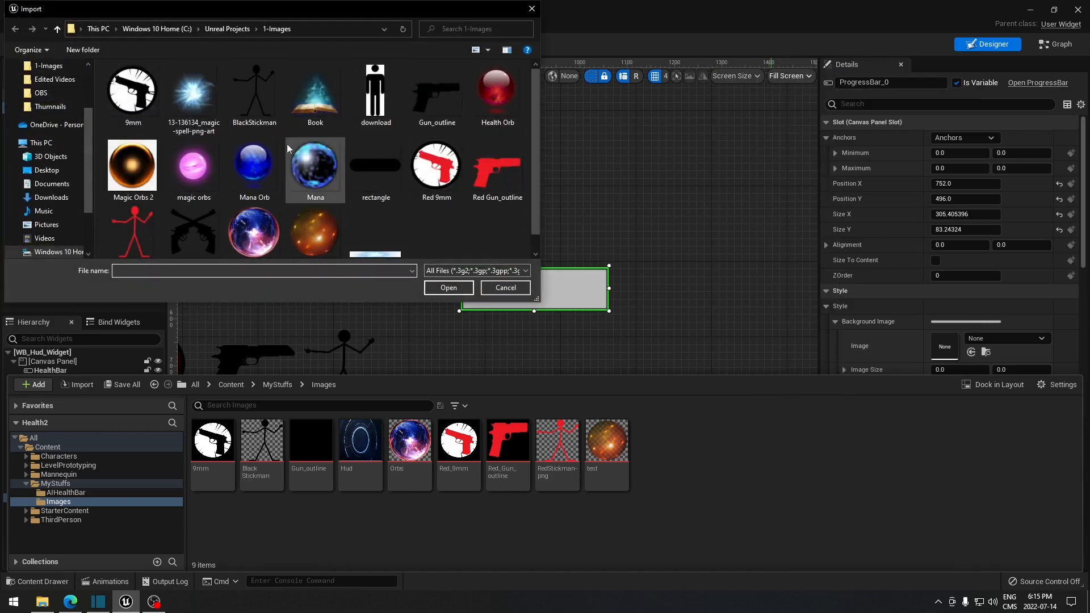
{"action": "left_click", "coordinate": [505, 288]}
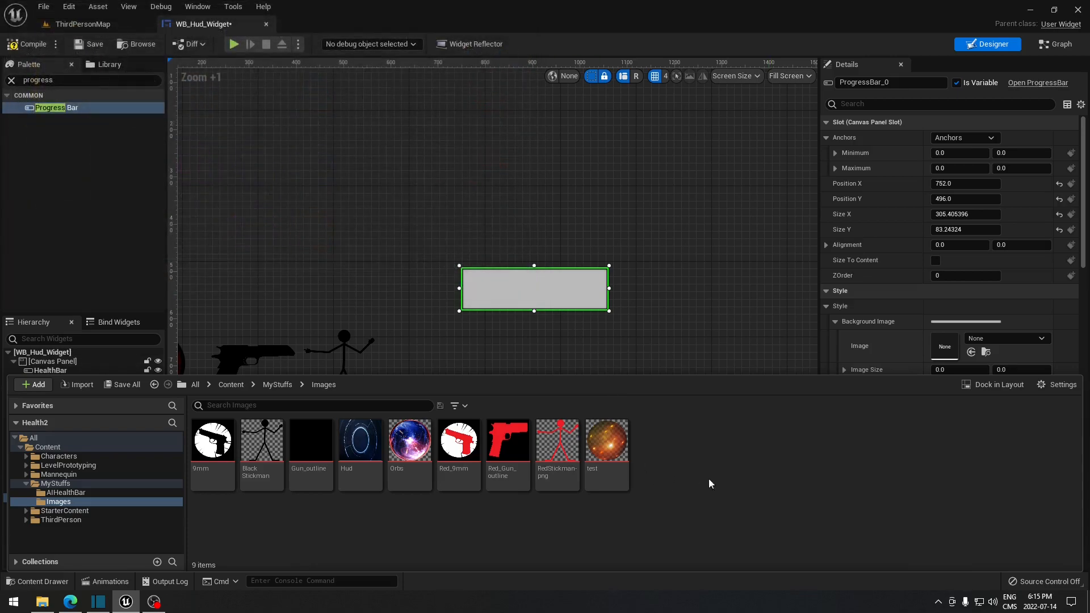
Step: Set the test orb texture's texture group to UI, save the texture and close its editor
{"action": "double_click", "coordinate": [625, 445]}
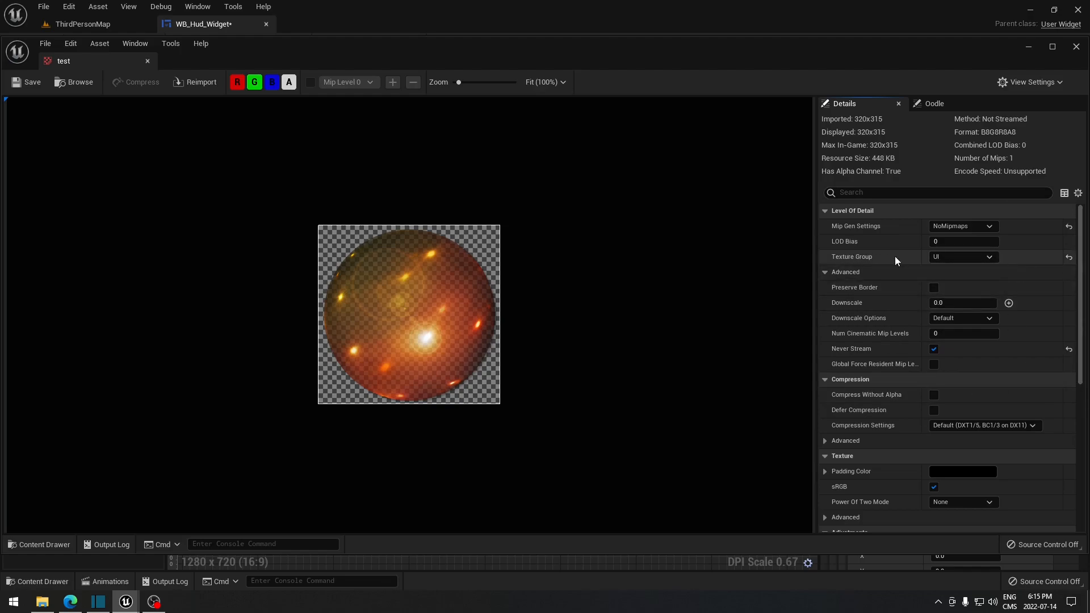
{"action": "left_click", "coordinate": [976, 259]}
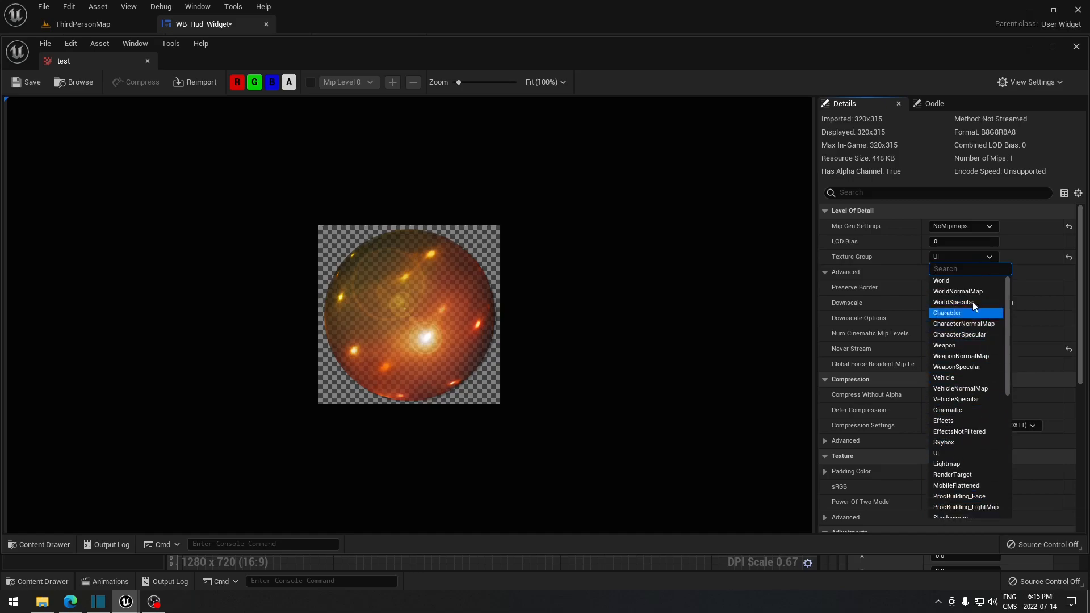
{"action": "left_click", "coordinate": [982, 451]}
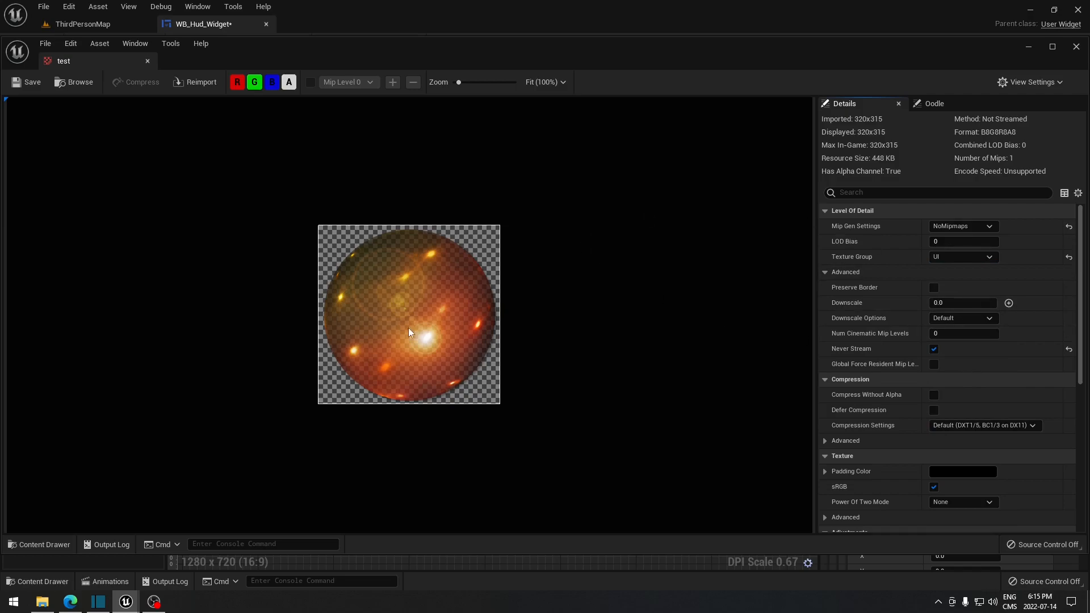
{"action": "left_click", "coordinate": [29, 82]}
{"action": "left_click", "coordinate": [146, 61]}
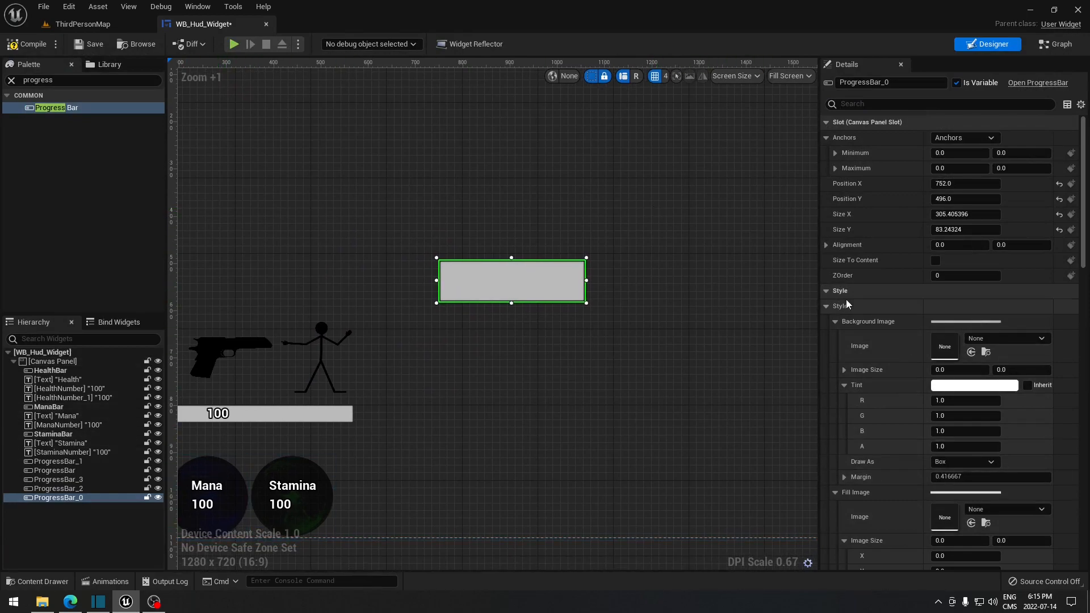
Step: Assign the test texture as the background image of the new progress bar
{"action": "left_click", "coordinate": [1043, 337]}
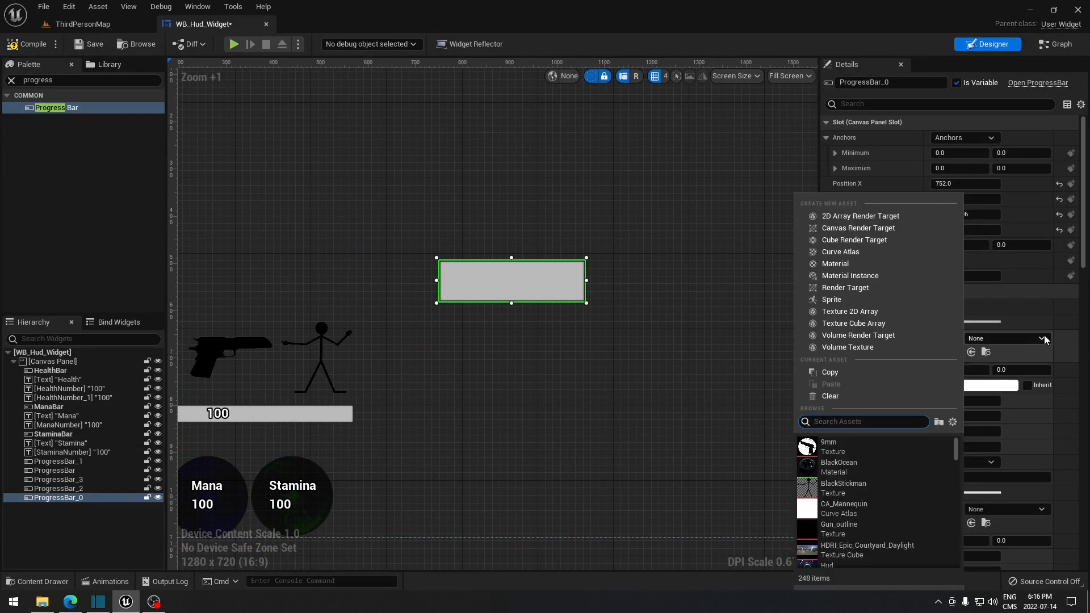
{"action": "type", "text": "test"}
{"action": "left_click", "coordinate": [825, 447]}
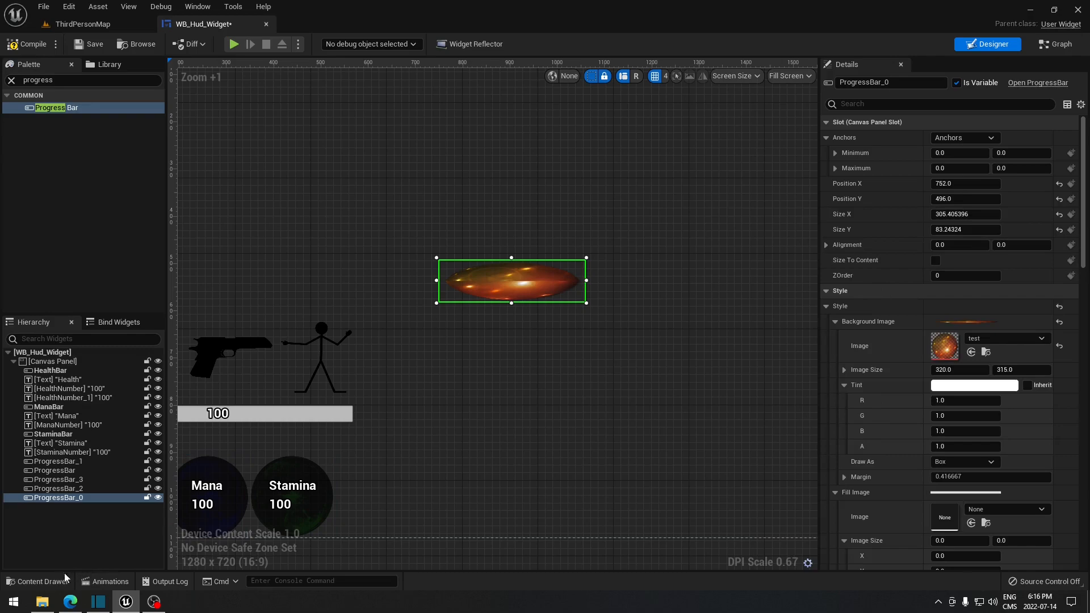
Step: Use the test texture selected among the project assets as the new progress bar's fill image
{"action": "left_click", "coordinate": [66, 577]}
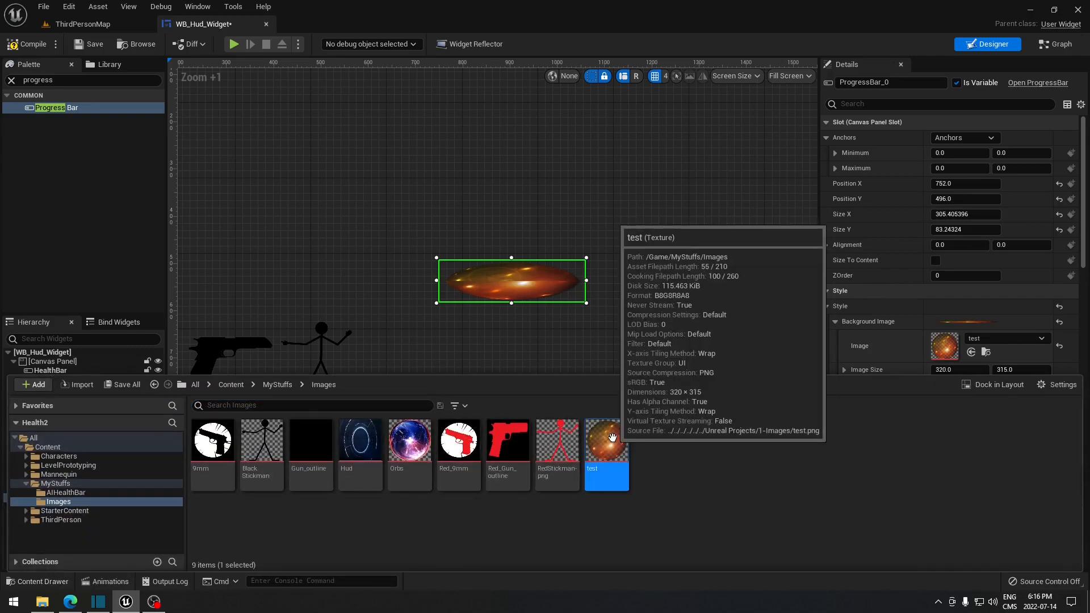
{"action": "left_click", "coordinate": [704, 351]}
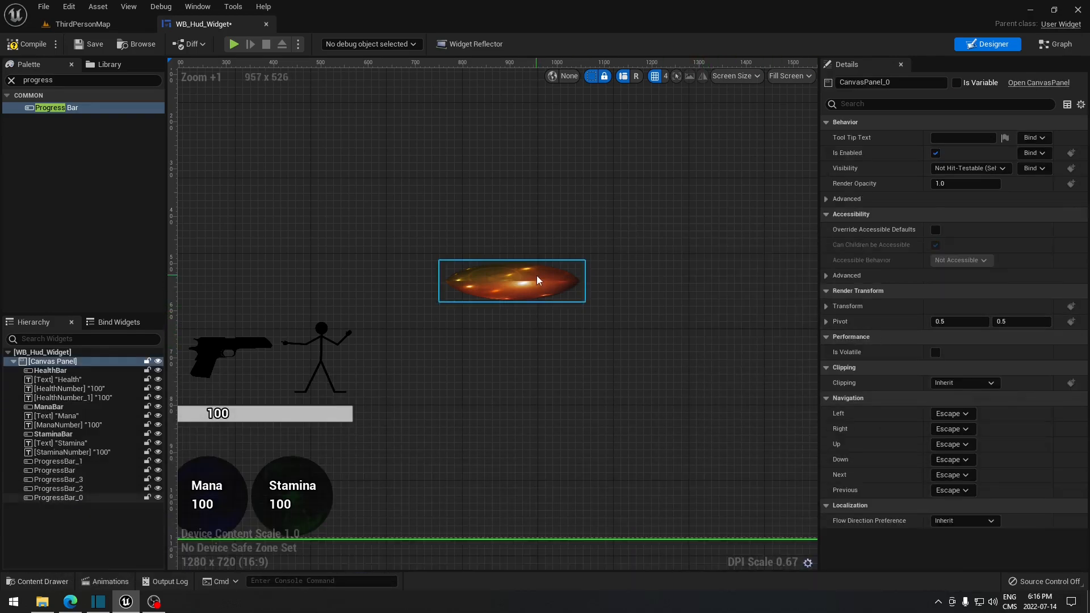
{"action": "left_click", "coordinate": [511, 280]}
{"action": "scroll", "coordinate": [988, 442], "scroll_direction": "down", "scroll_amount": 2}
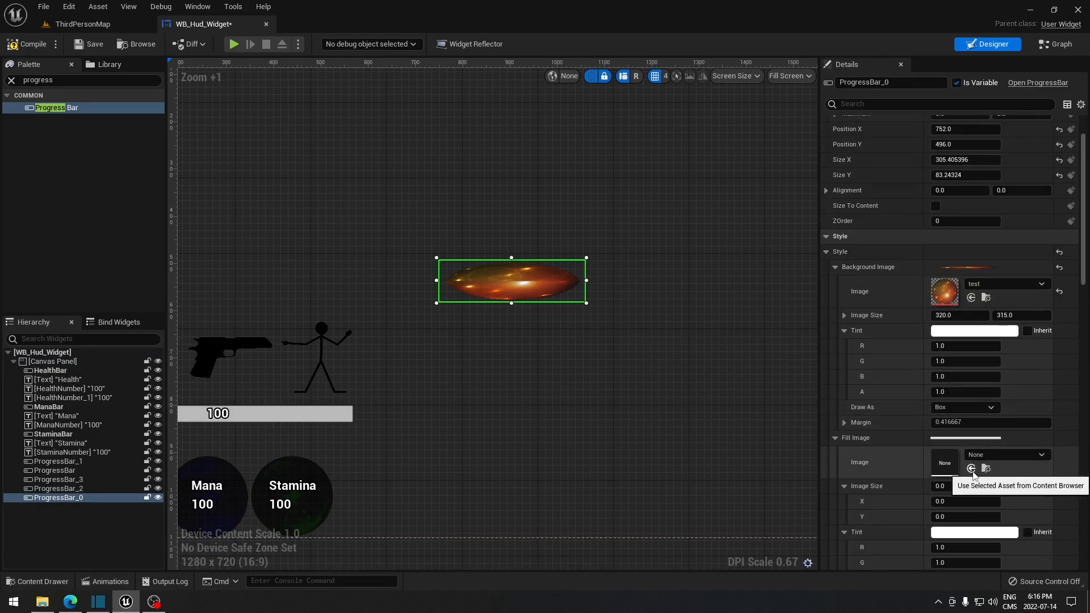
{"action": "left_click", "coordinate": [971, 469]}
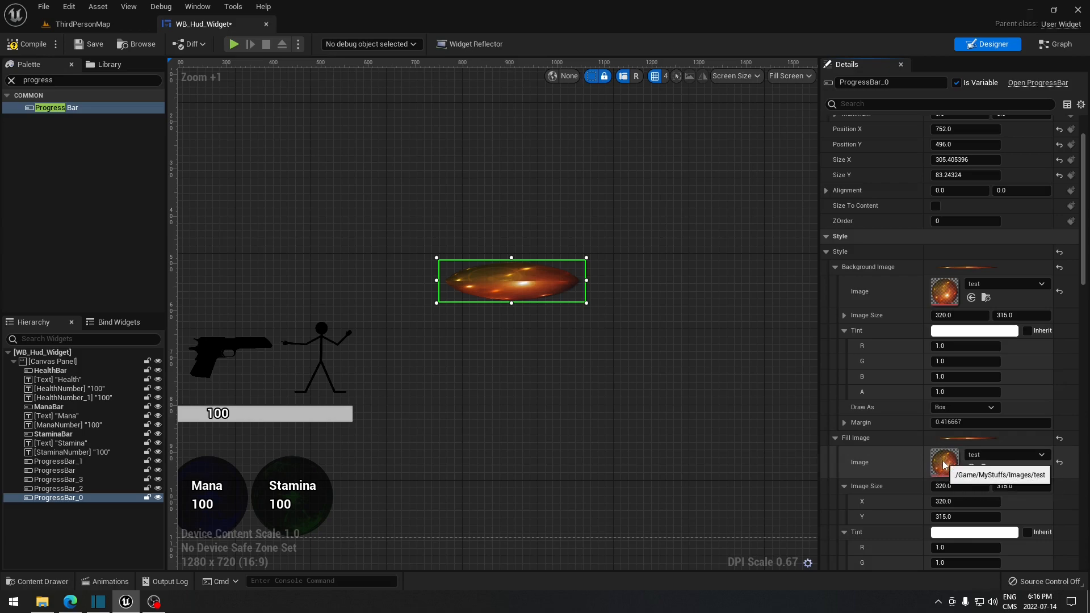
{"action": "scroll", "coordinate": [945, 463], "scroll_direction": "up", "scroll_amount": 2}
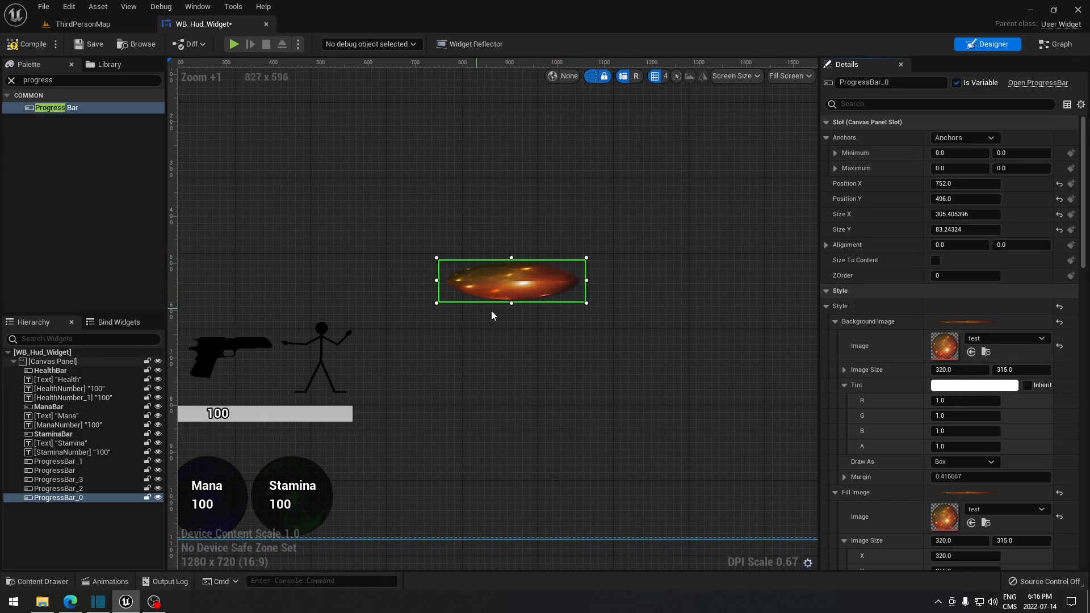
Step: Set the new progress bar's size to 320 by 315 to match its orb image
{"action": "left_click", "coordinate": [981, 218]}
{"action": "type", "text": "320"}
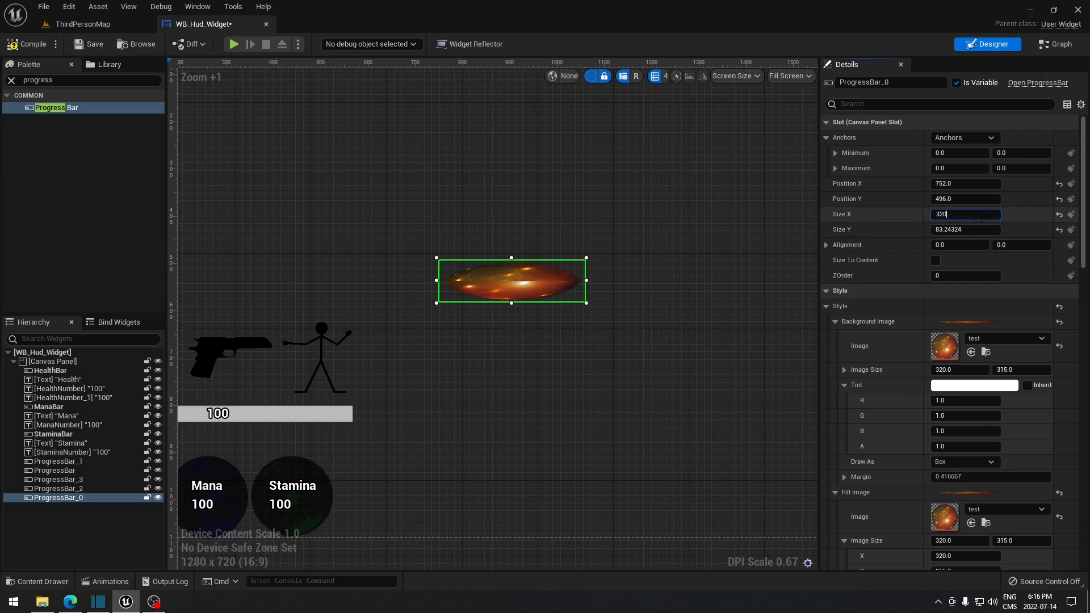
{"action": "left_click", "coordinate": [985, 229]}
{"action": "type", "text": "315"}
{"action": "left_click", "coordinate": [662, 264]}
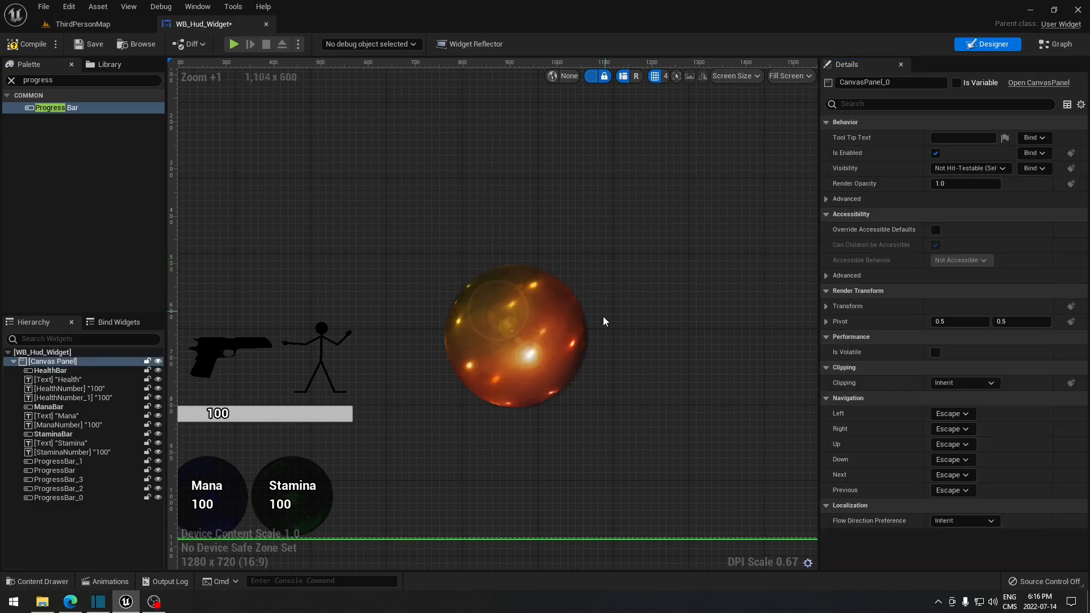
Step: Set the margins of the orb progress bar's background image and fill image to 0
{"action": "left_click", "coordinate": [537, 348]}
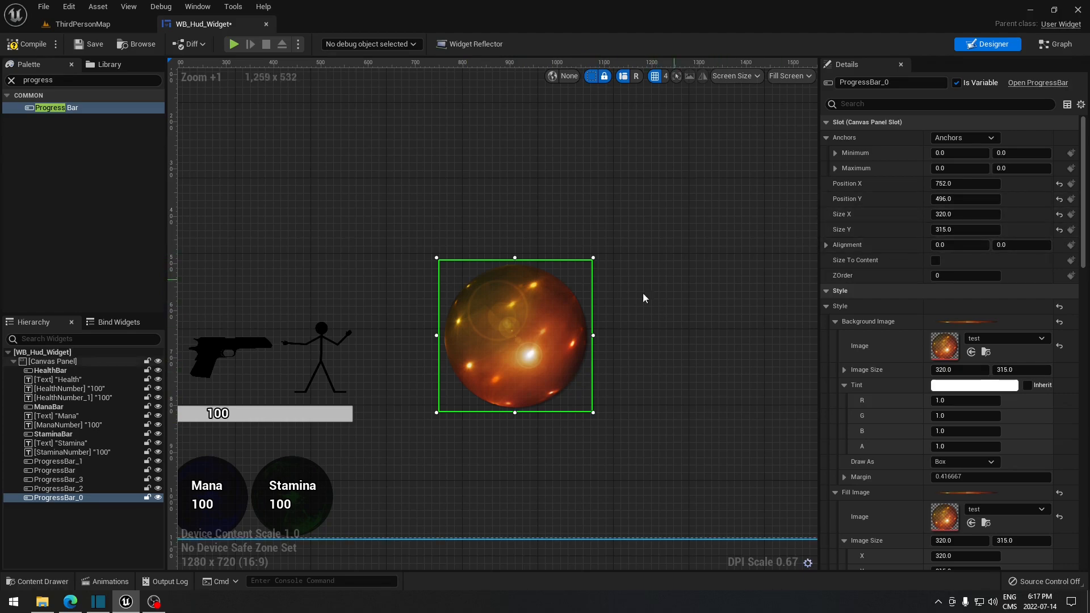
{"action": "left_click_drag", "start_coordinate": [1085, 214], "coordinate": [1020, 280]}
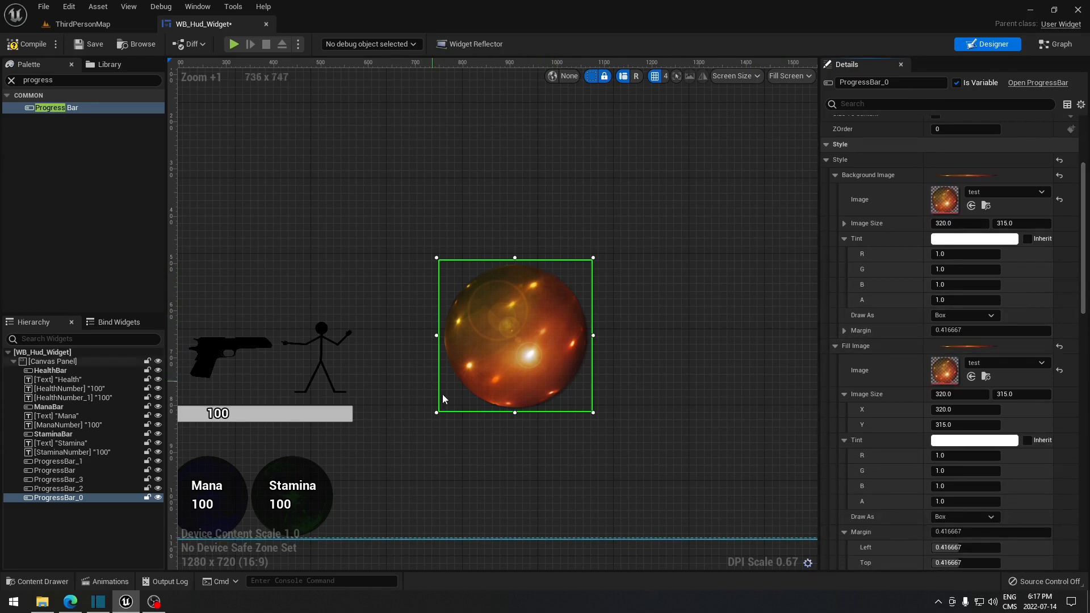
{"action": "left_click", "coordinate": [968, 331]}
{"action": "type", "text": "0"}
{"action": "key", "text": "Return"}
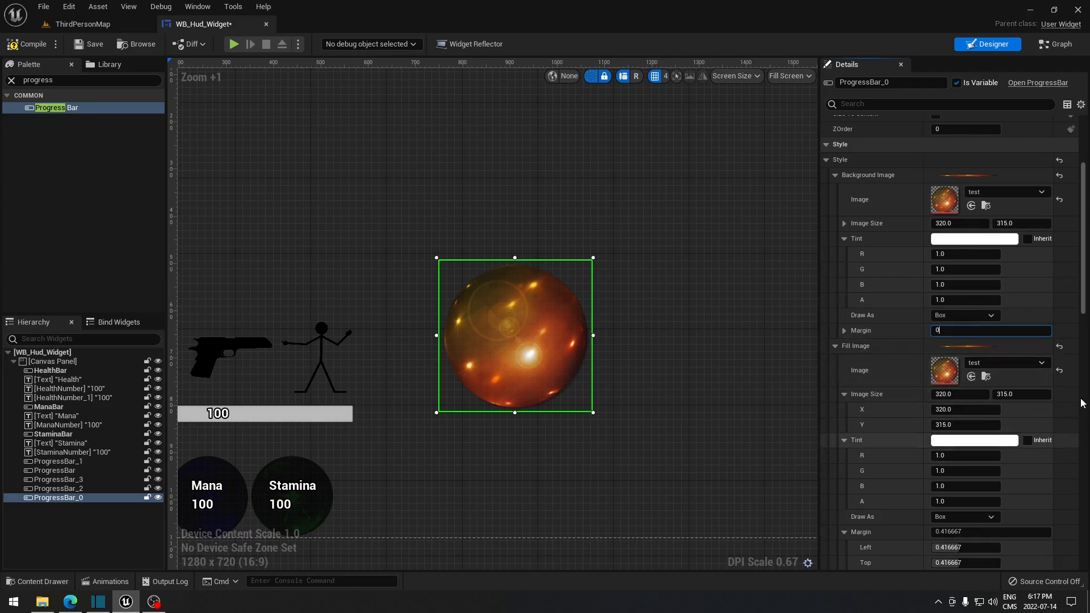
{"action": "scroll", "coordinate": [1031, 388], "scroll_direction": "down", "scroll_amount": 4}
{"action": "left_click", "coordinate": [991, 425]}
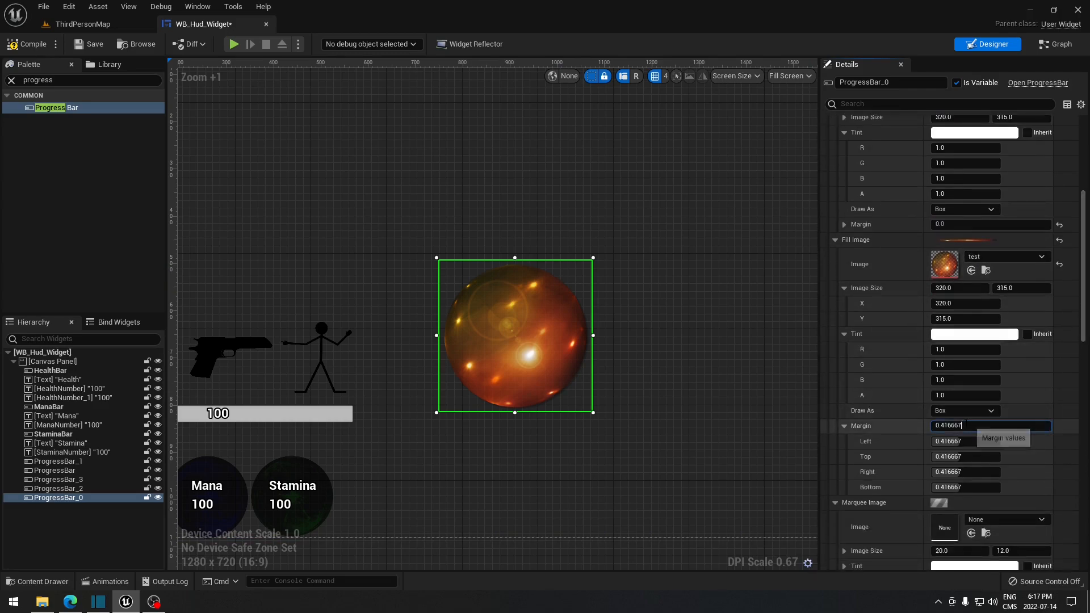
{"action": "type", "text": "0"}
{"action": "left_click", "coordinate": [676, 275]}
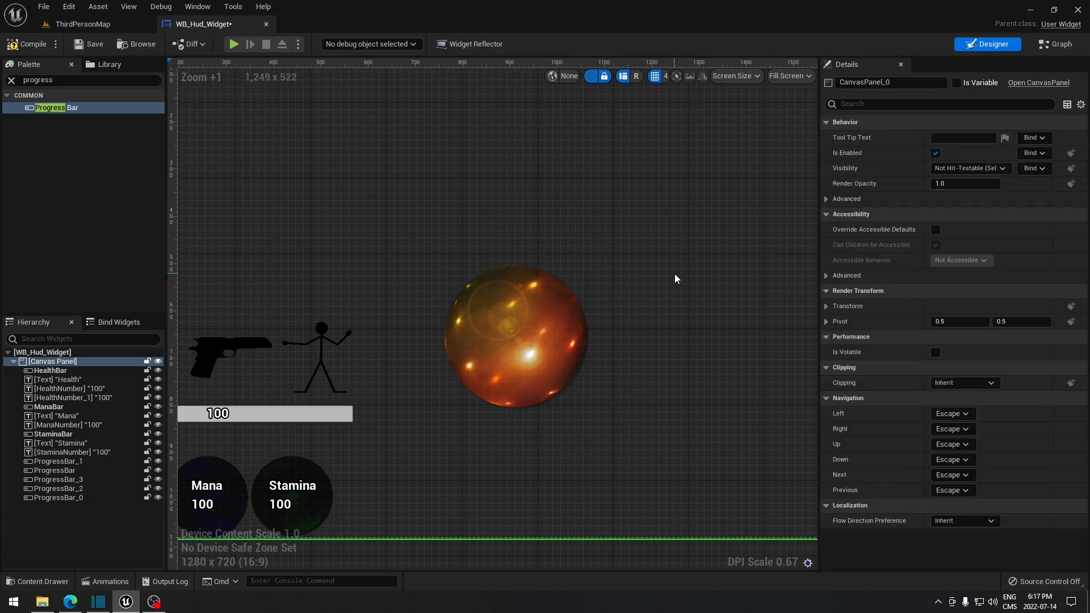
Step: Tint the orb's background image pure red by setting its green and blue values to 0
{"action": "left_click", "coordinate": [534, 318]}
{"action": "scroll", "coordinate": [1085, 244], "scroll_direction": "down", "scroll_amount": 7}
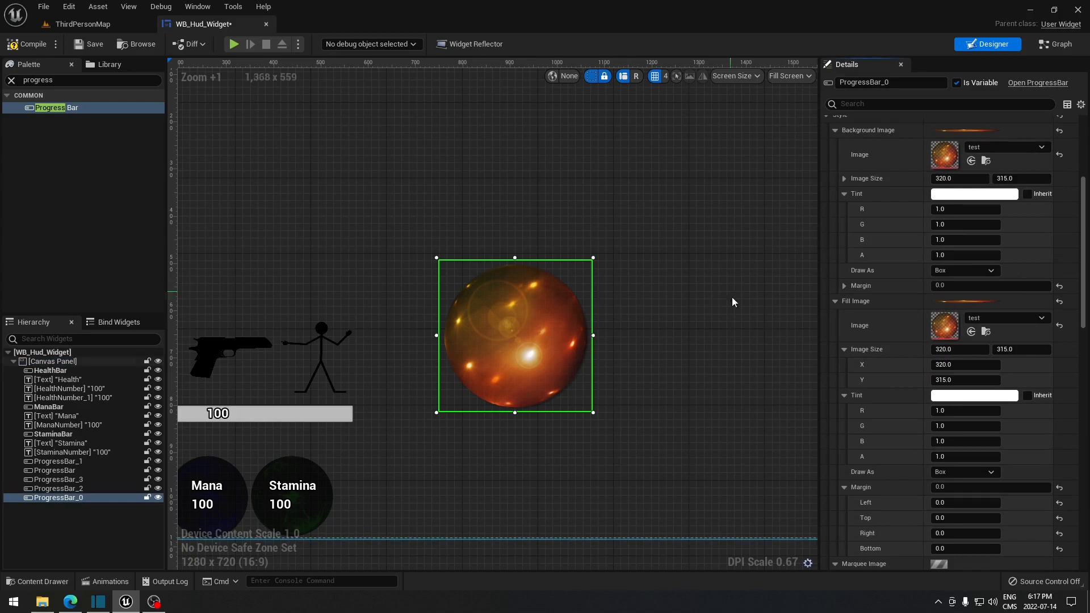
{"action": "left_click", "coordinate": [954, 224]}
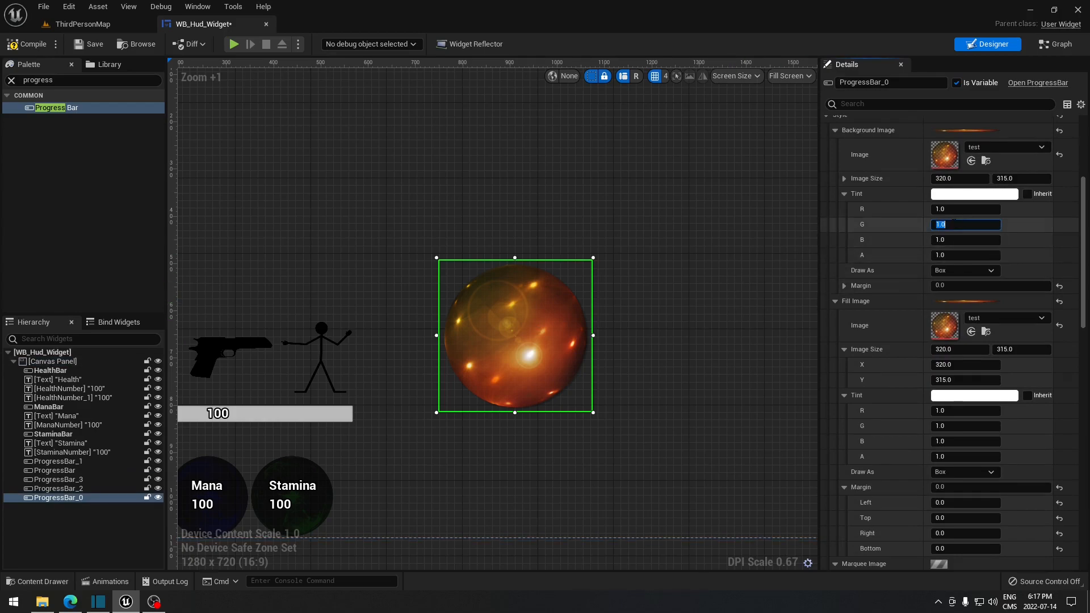
{"action": "type", "text": "0"}
{"action": "left_click", "coordinate": [959, 240]}
{"action": "type", "text": "0"}
{"action": "key", "text": "Return"}
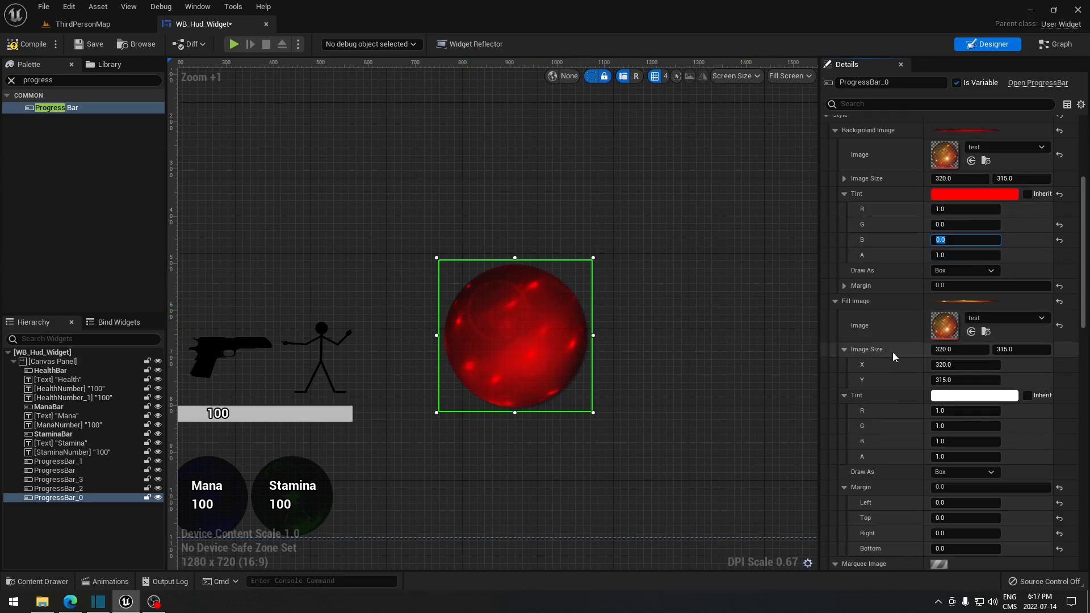
Step: Tint the orb's fill image pure red by setting its green and blue values to 0
{"action": "left_click", "coordinate": [960, 426]}
{"action": "type", "text": "0"}
{"action": "key", "text": "Return"}
{"action": "left_click", "coordinate": [961, 441]}
{"action": "type", "text": "0"}
{"action": "key", "text": "Return"}
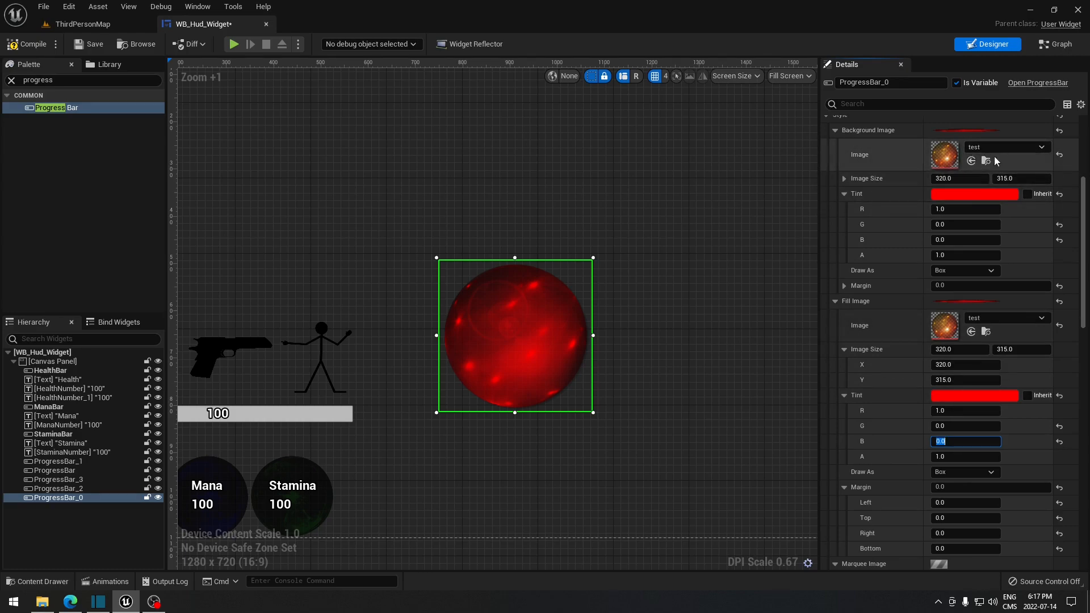
Step: Darken the background image's tint to a near-black red with a colour value of about 0.026
{"action": "left_click", "coordinate": [980, 194]}
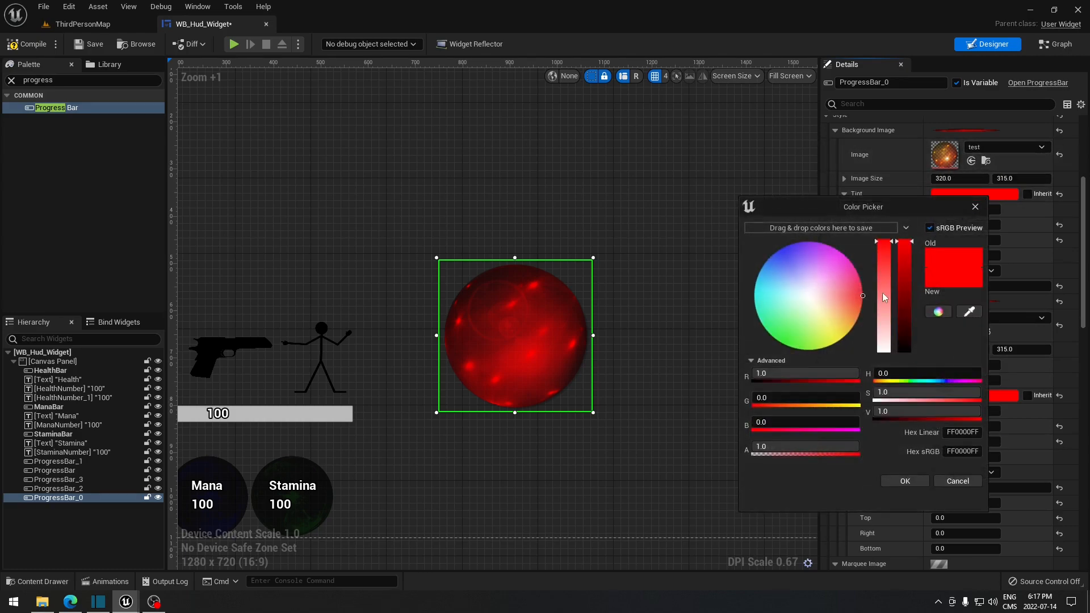
{"action": "left_click_drag", "start_coordinate": [902, 275], "coordinate": [909, 347]}
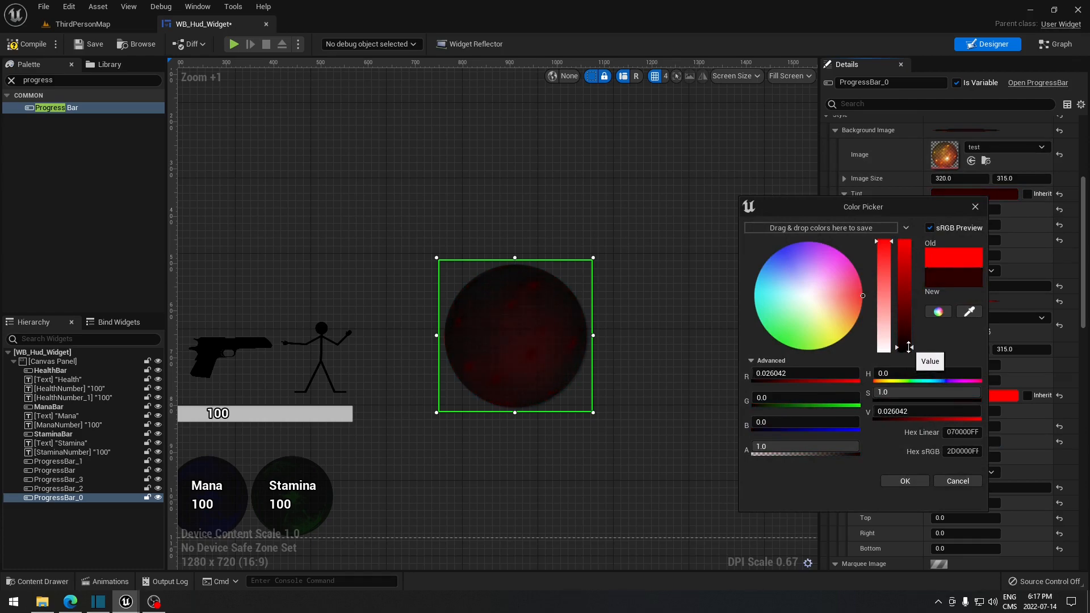
{"action": "left_click", "coordinate": [916, 481]}
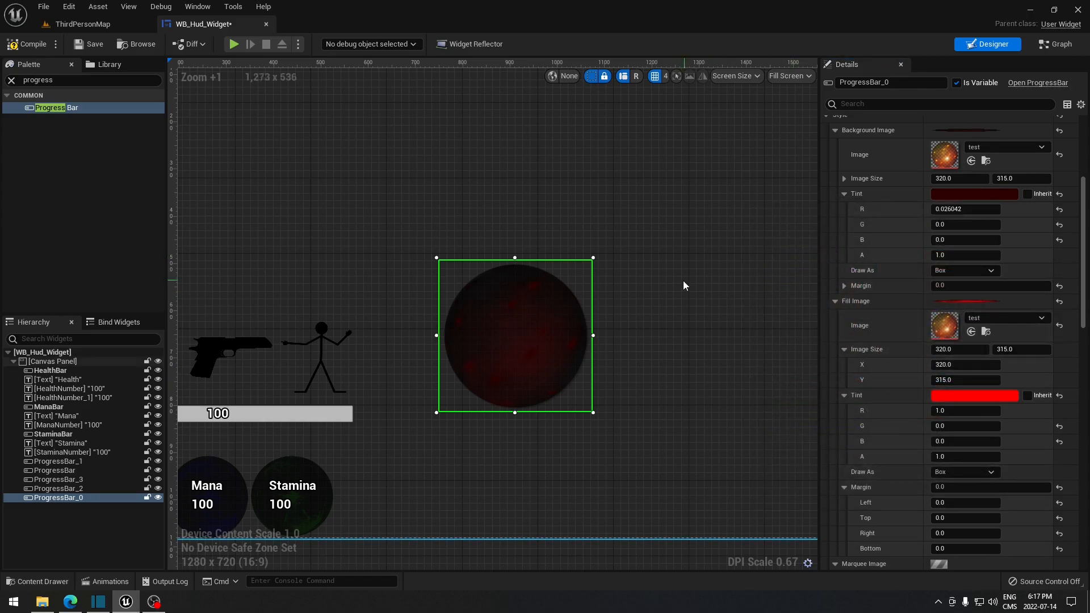
Step: Bind the orb's percent to Get_HealthBar and set its bar fill type to Bottom to Top
{"action": "left_click_drag", "start_coordinate": [1084, 214], "coordinate": [1088, 337]}
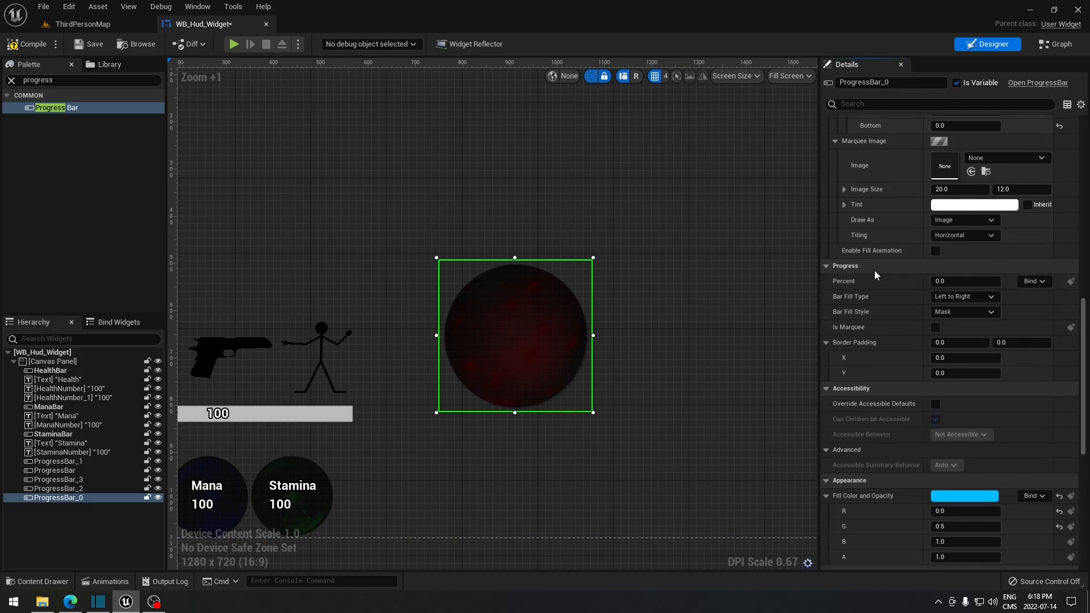
{"action": "left_click", "coordinate": [1043, 282]}
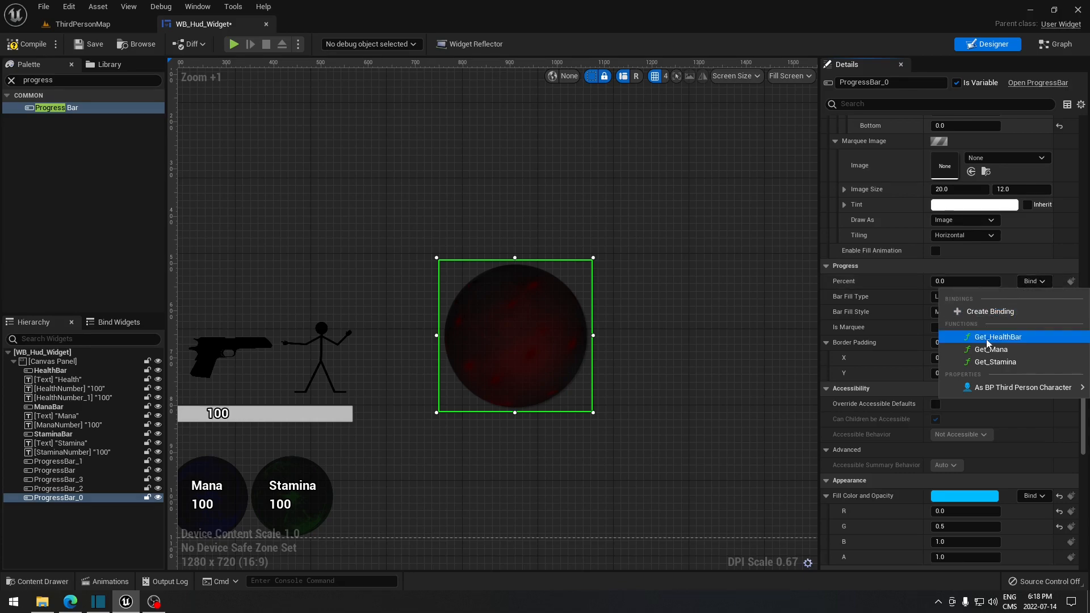
{"action": "left_click", "coordinate": [1037, 334]}
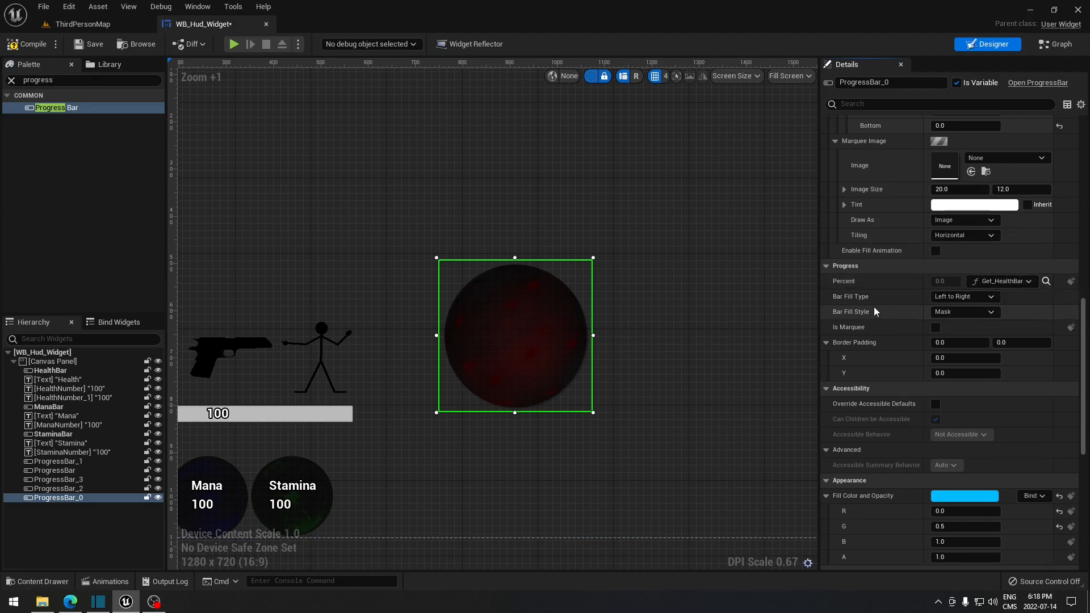
{"action": "left_click", "coordinate": [991, 298]}
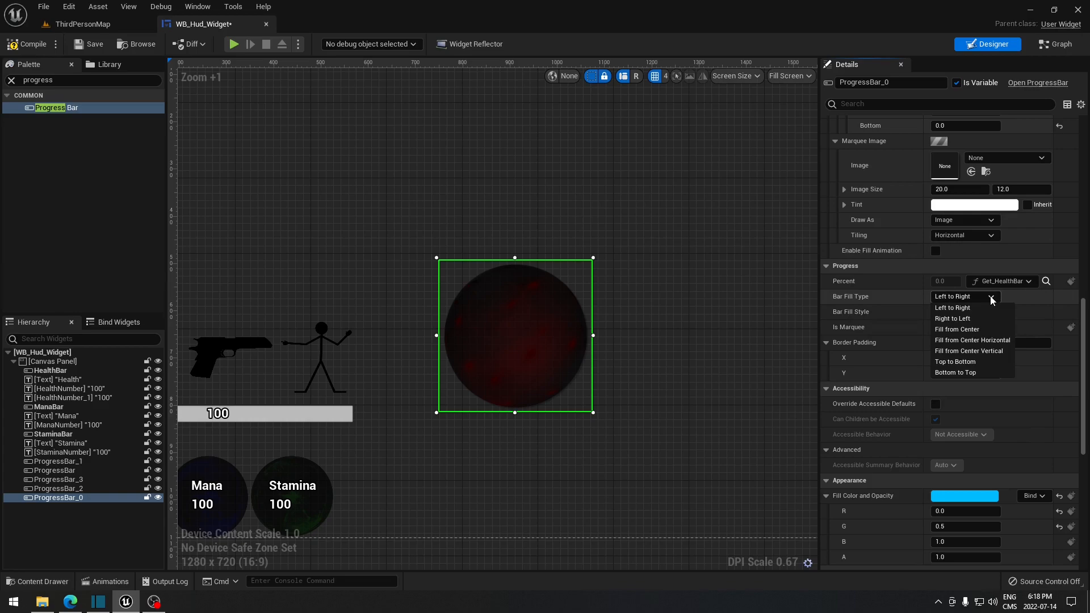
{"action": "left_click", "coordinate": [966, 373]}
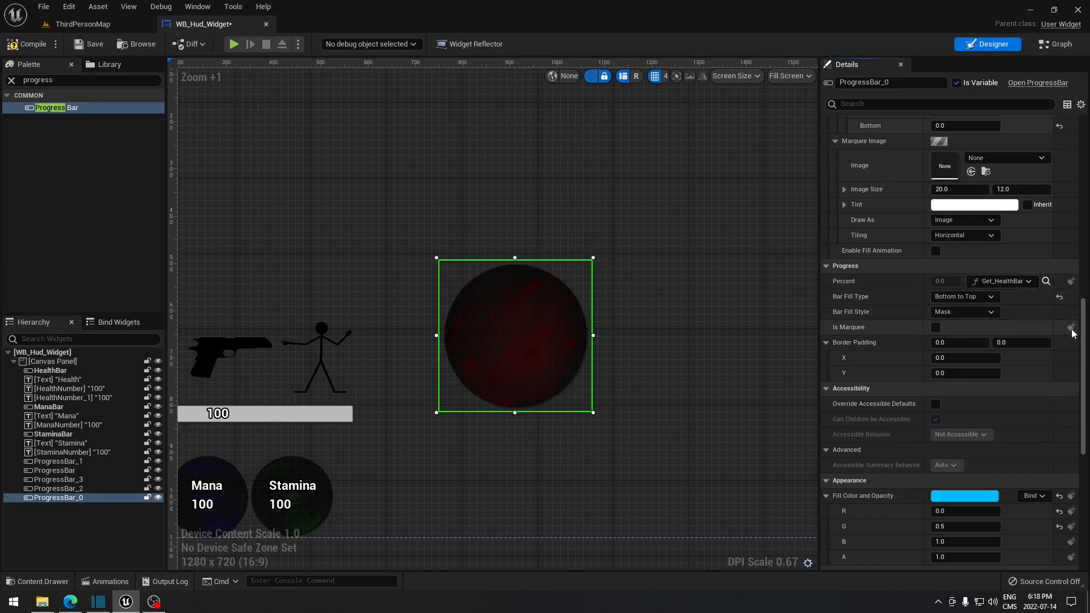
Step: Change the orb's Fill Color and Opacity to white by reducing its saturation to 0
{"action": "scroll", "coordinate": [1084, 353], "scroll_direction": "down", "scroll_amount": 3}
{"action": "scroll", "coordinate": [1084, 352], "scroll_direction": "down", "scroll_amount": 5}
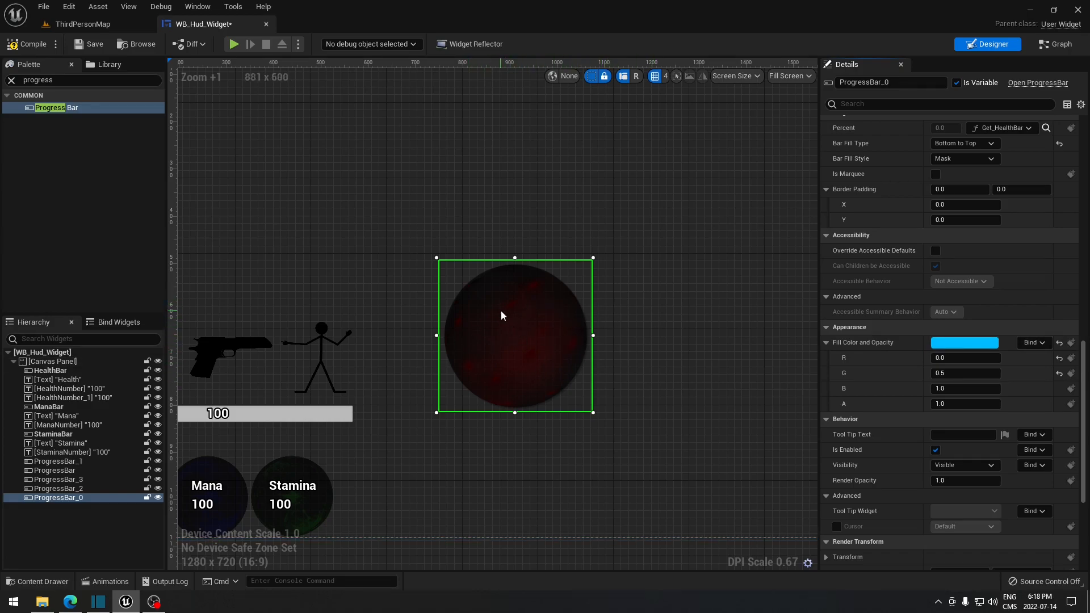
{"action": "left_click", "coordinate": [953, 343]}
{"action": "left_click_drag", "start_coordinate": [847, 334], "coordinate": [846, 446]}
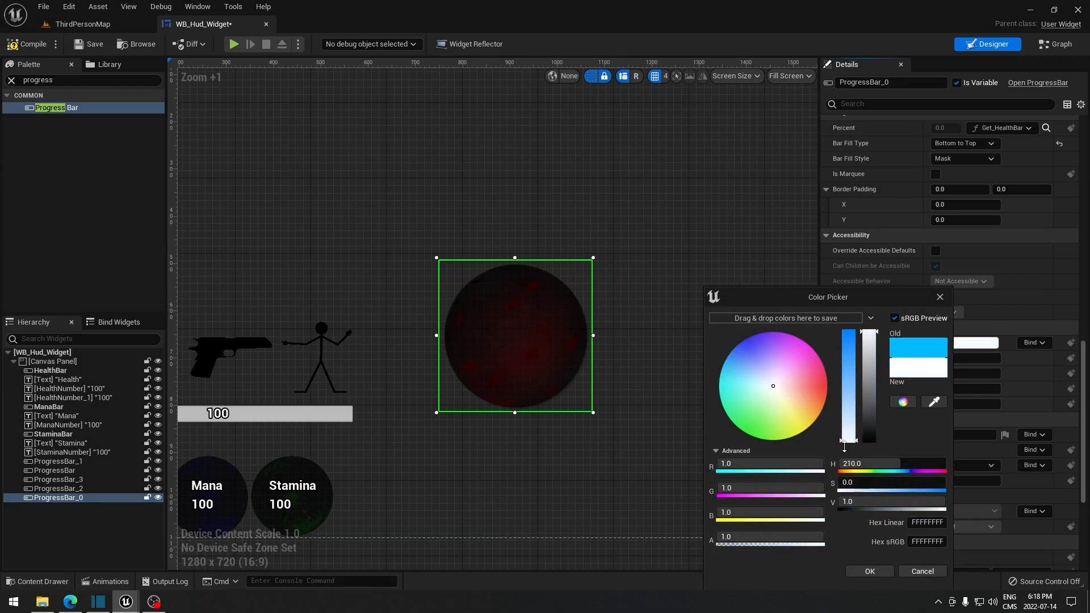
{"action": "left_click", "coordinate": [869, 570]}
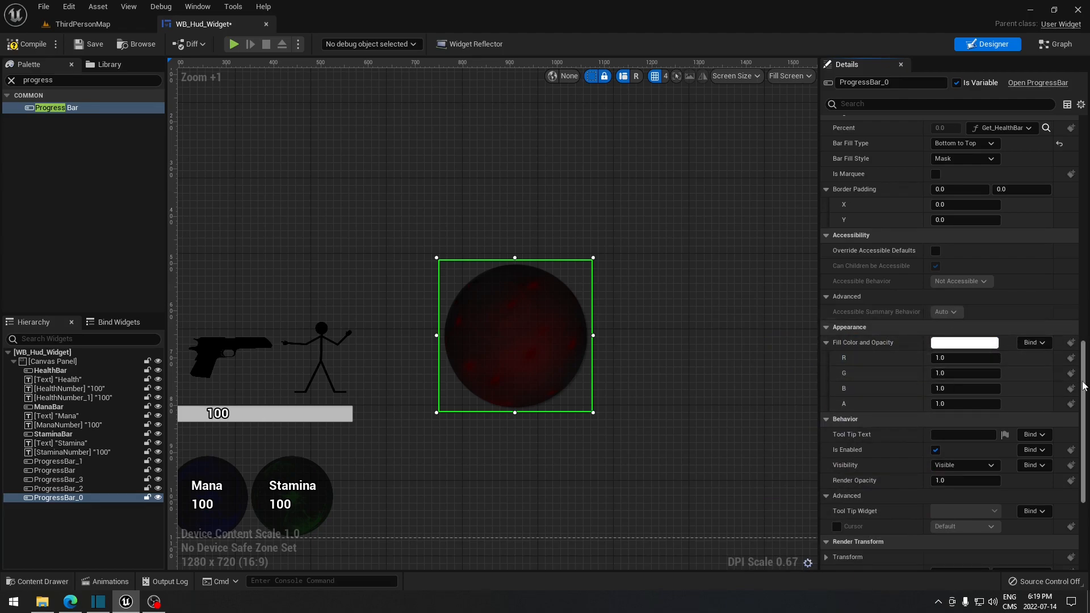
Step: Set the orb progress bar's render opacity to 0.5
{"action": "scroll", "coordinate": [1084, 386], "scroll_direction": "down", "scroll_amount": 5}
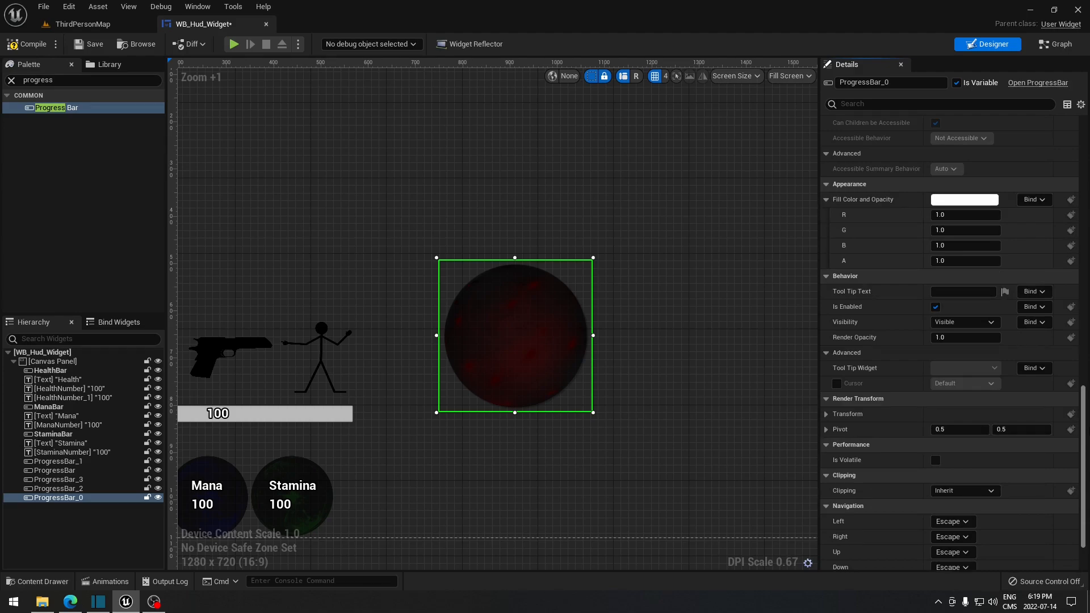
{"action": "scroll", "coordinate": [1082, 409], "scroll_direction": "down", "scroll_amount": 1}
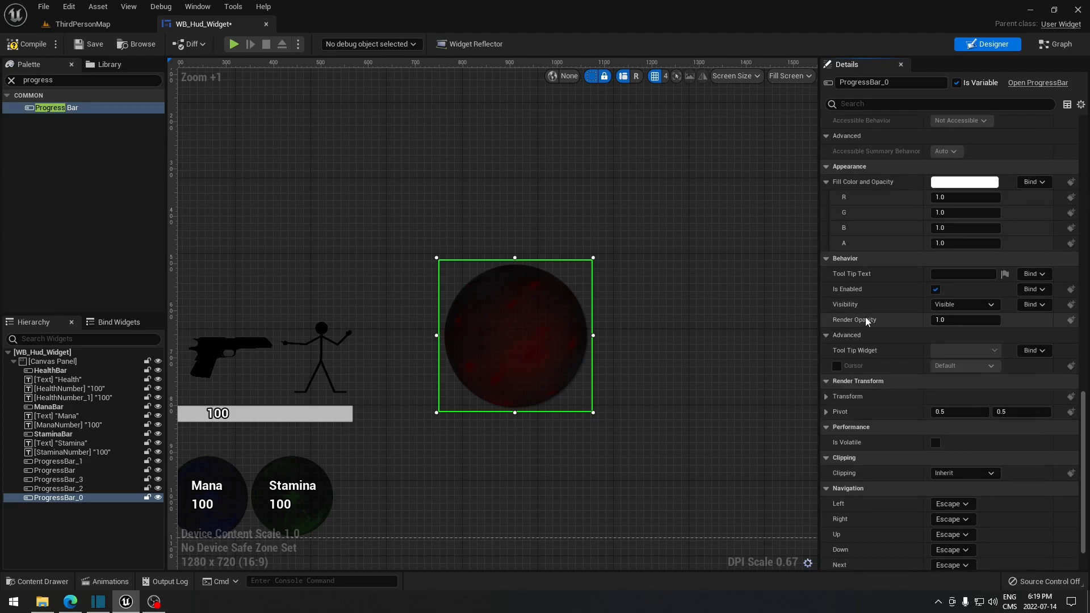
{"action": "left_click", "coordinate": [936, 321]}
{"action": "type", "text": ".5"}
{"action": "left_click", "coordinate": [658, 326]}
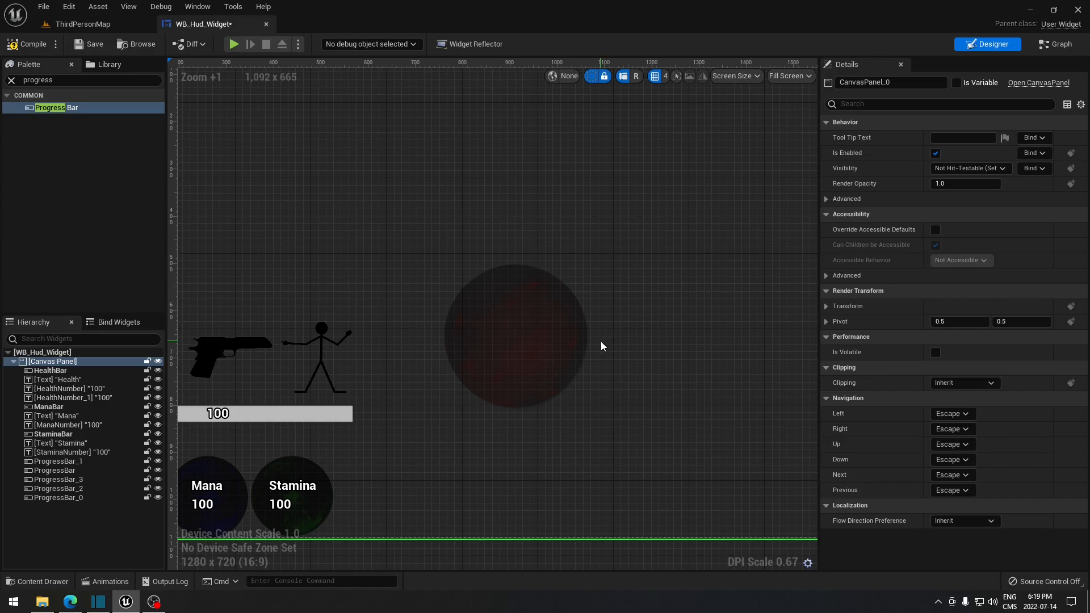
Step: Try render opacities of 0.5 and 1 on the canvas panel and settle on 2
{"action": "left_click", "coordinate": [826, 293]}
{"action": "left_click", "coordinate": [826, 292]}
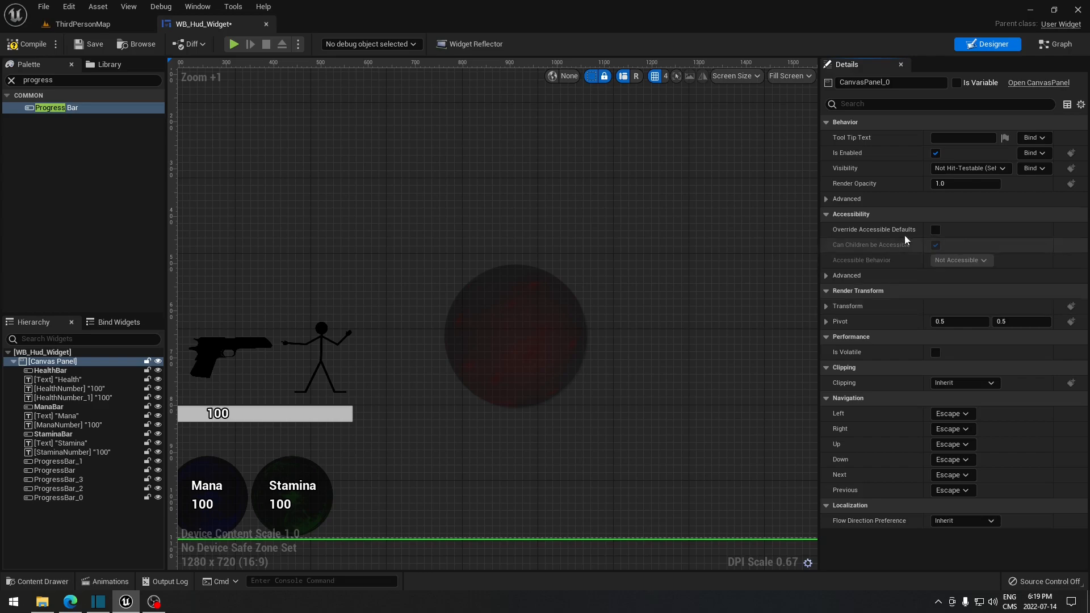
{"action": "left_click", "coordinate": [956, 182]}
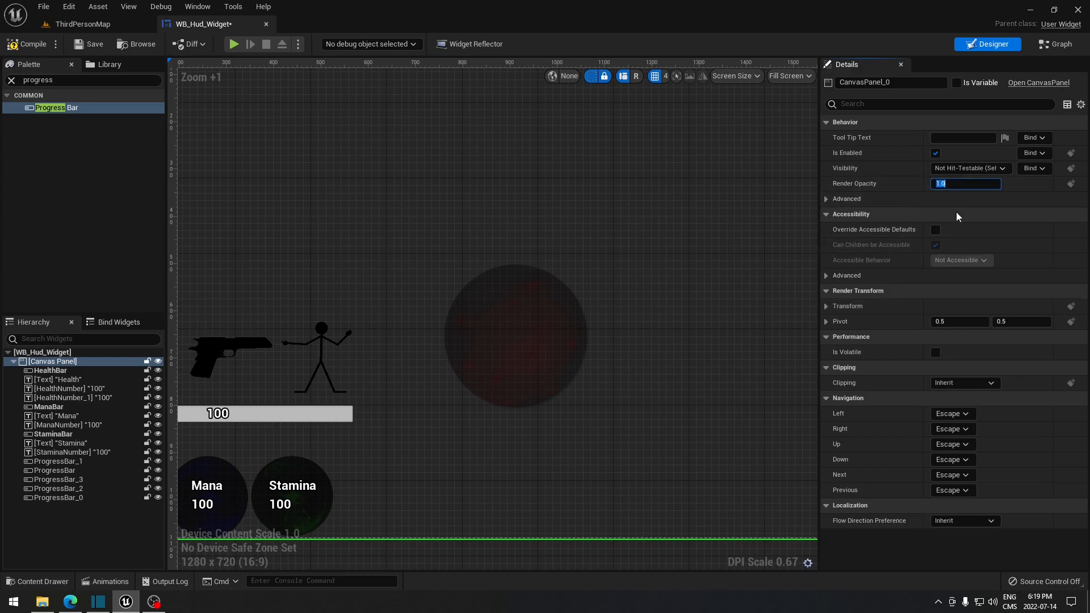
{"action": "key", "text": "Return"}
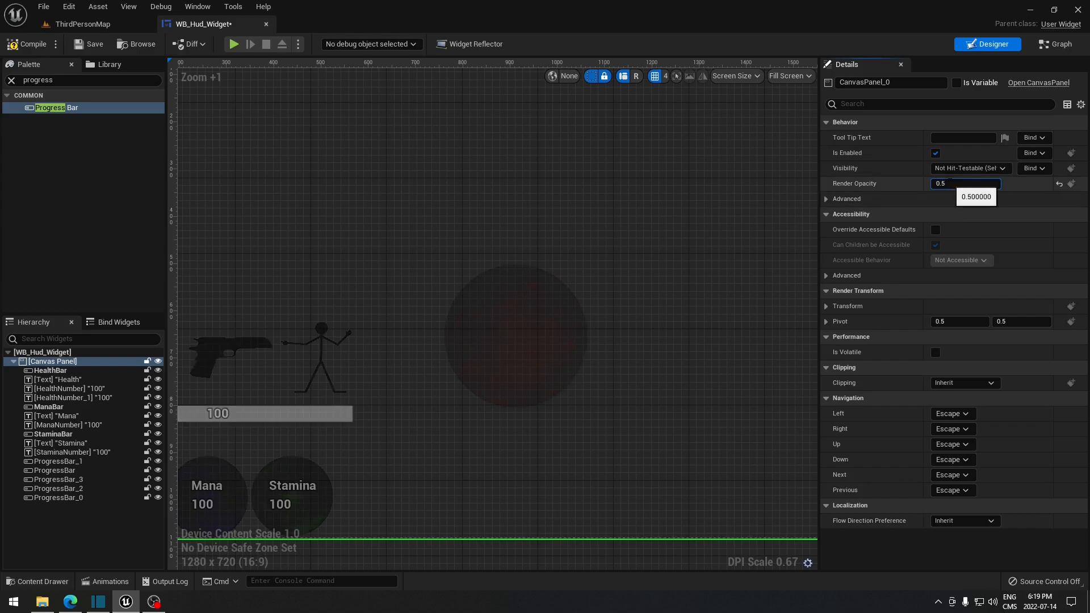
{"action": "type", "text": "1"}
{"action": "key", "text": "Return"}
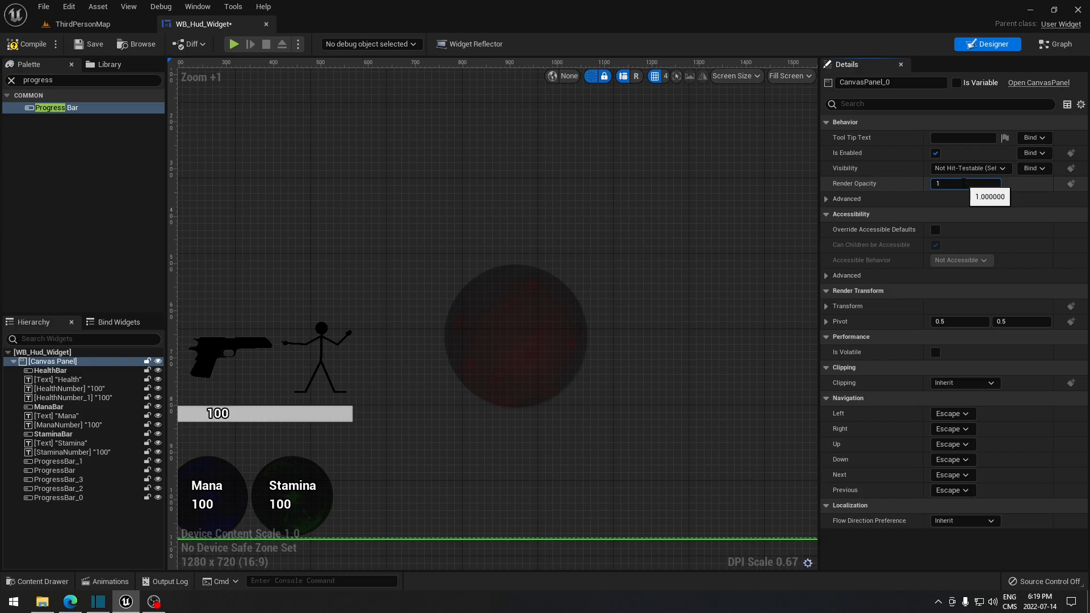
{"action": "key", "text": "Return"}
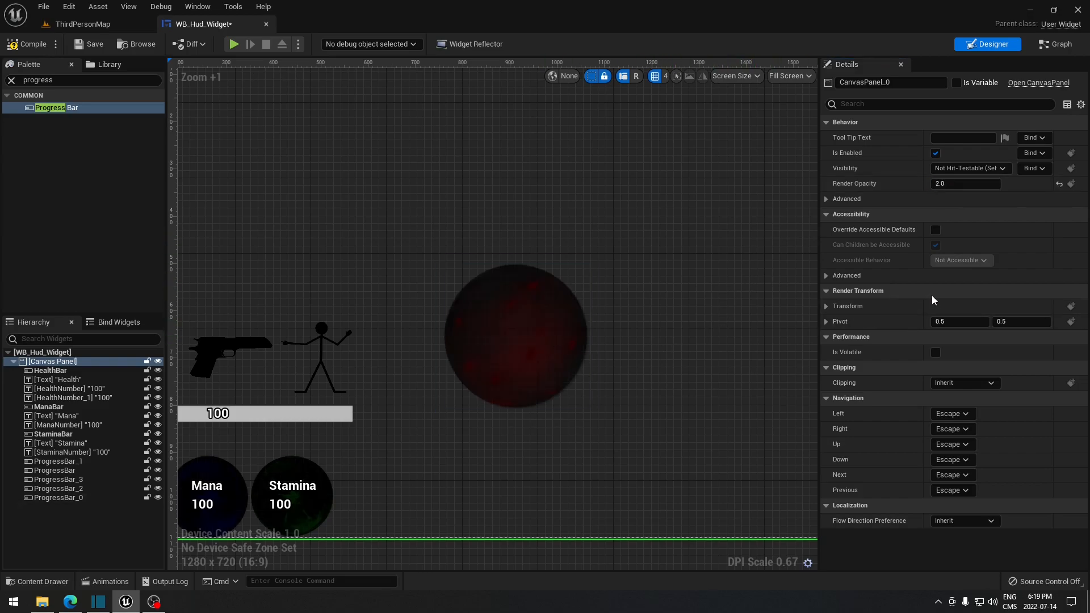
Step: Restore the orb progress bar's render opacity to 1.0 and return to its style settings
{"action": "left_click", "coordinate": [553, 309]}
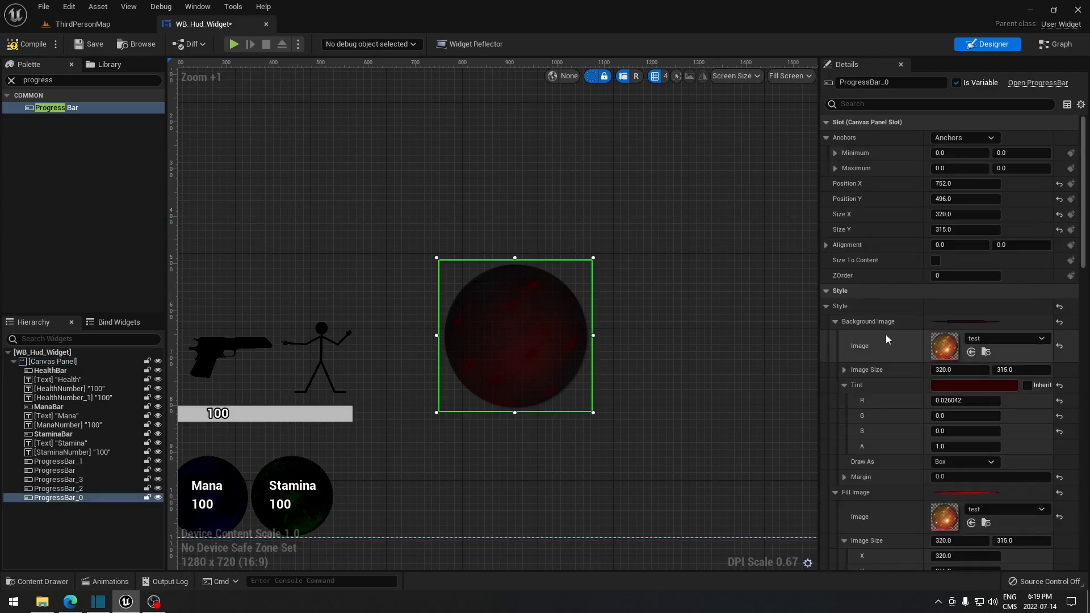
{"action": "scroll", "coordinate": [710, 376], "scroll_direction": "down", "scroll_amount": 3}
{"action": "scroll", "coordinate": [709, 376], "scroll_direction": "down", "scroll_amount": 1}
{"action": "scroll", "coordinate": [926, 389], "scroll_direction": "down", "scroll_amount": 15}
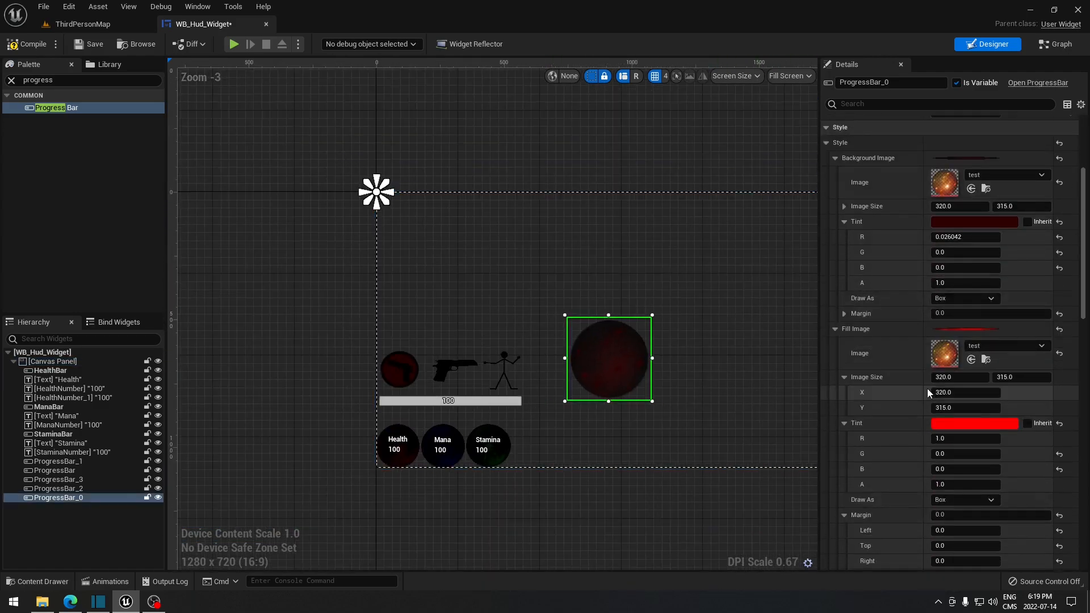
{"action": "scroll", "coordinate": [927, 388], "scroll_direction": "down", "scroll_amount": 3}
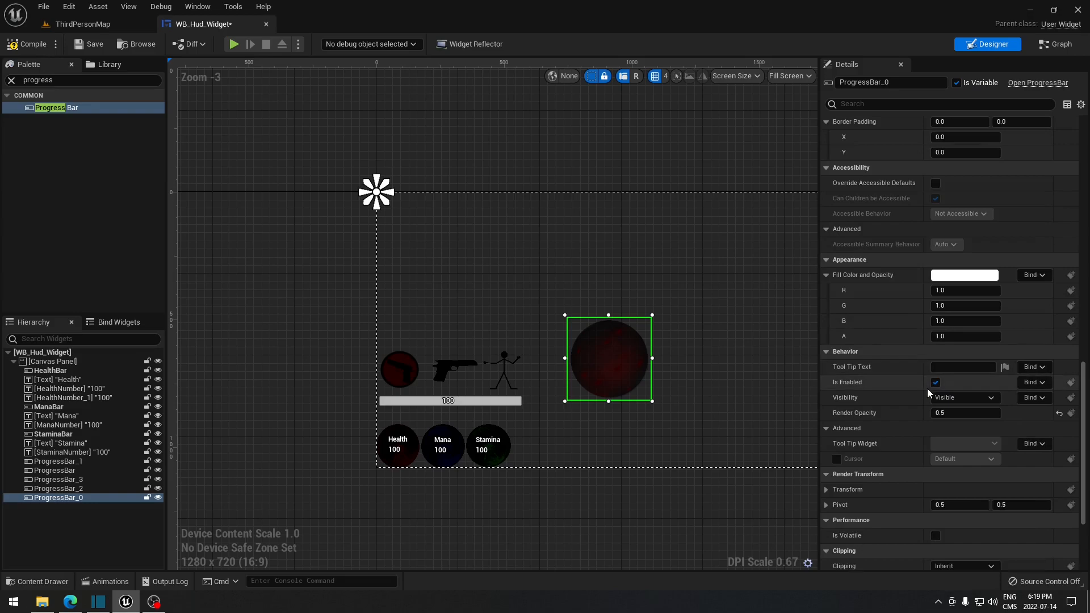
{"action": "left_click", "coordinate": [945, 413]}
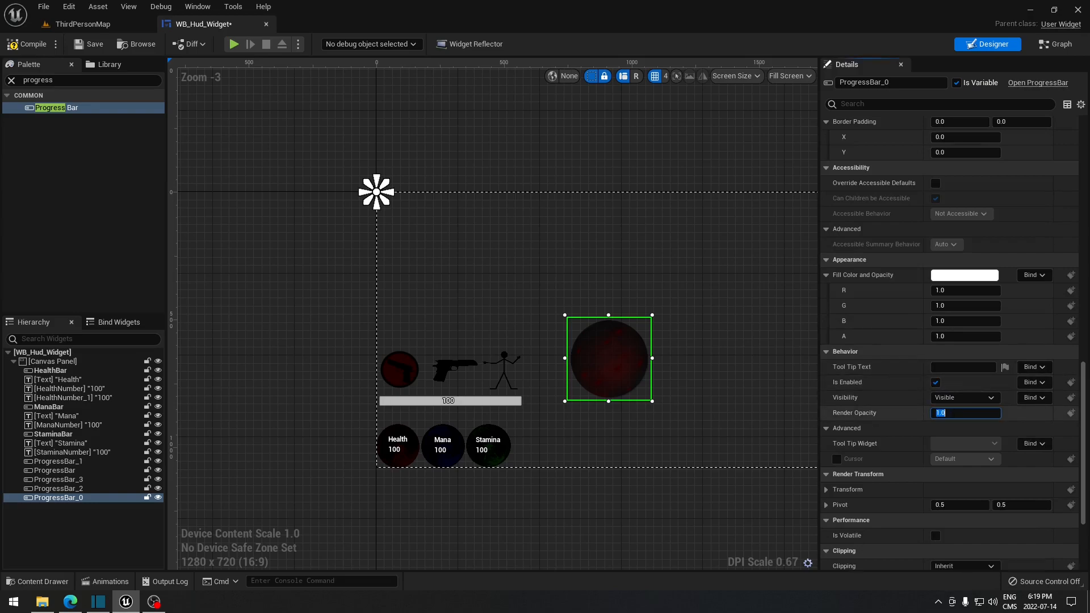
{"action": "left_click", "coordinate": [550, 292]}
{"action": "left_click", "coordinate": [573, 336]}
{"action": "scroll", "coordinate": [1080, 248], "scroll_direction": "down", "scroll_amount": 4}
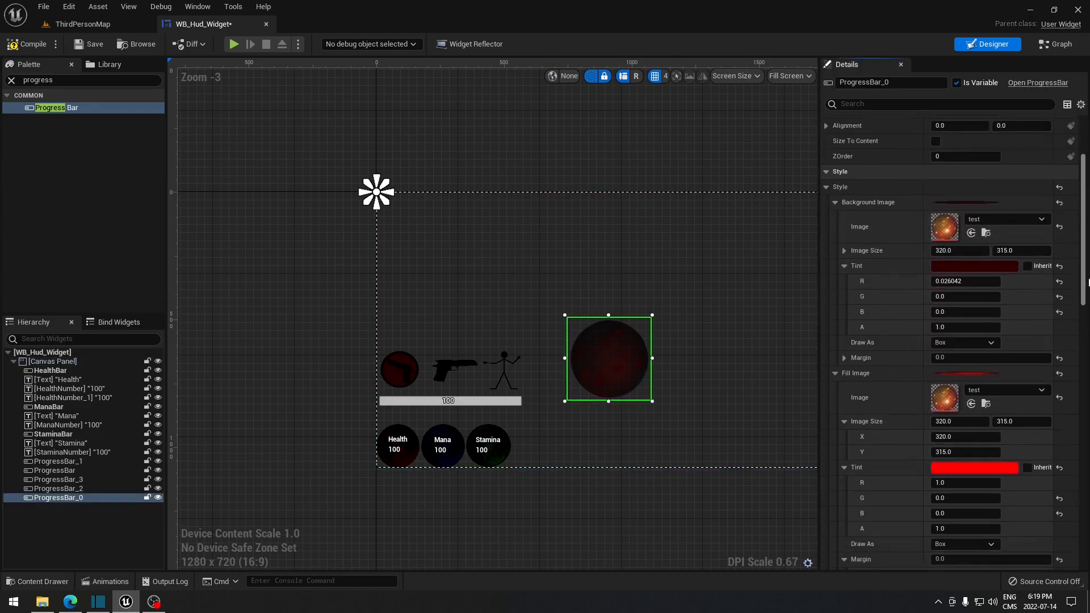
Step: Compile the HUD widget and play-test the orb progress bar by moving the character around the level
{"action": "right_click_drag", "start_coordinate": [704, 370], "coordinate": [619, 357]}
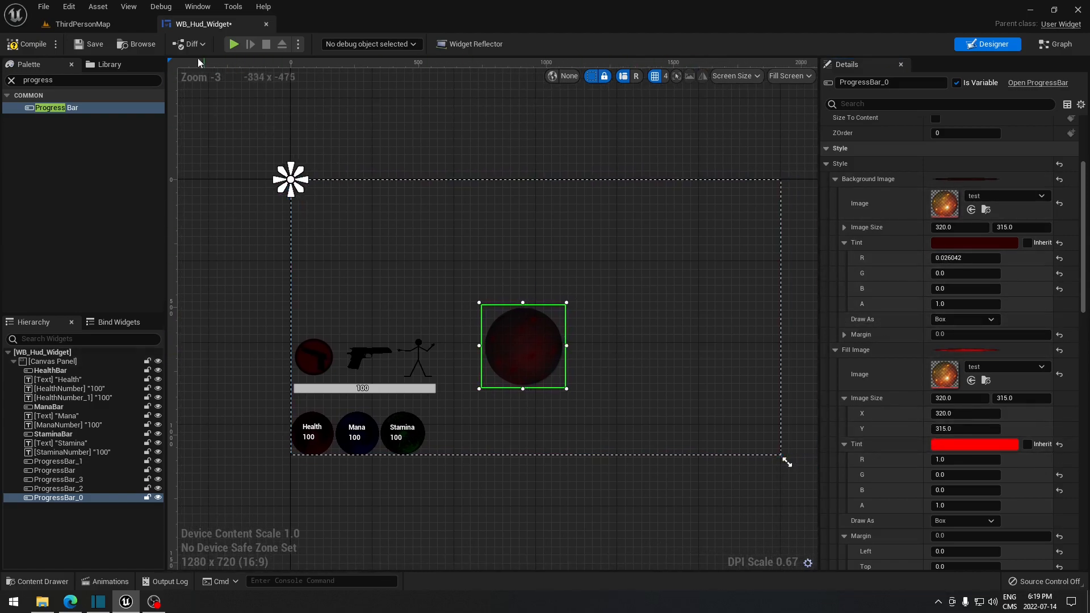
{"action": "left_click", "coordinate": [27, 49]}
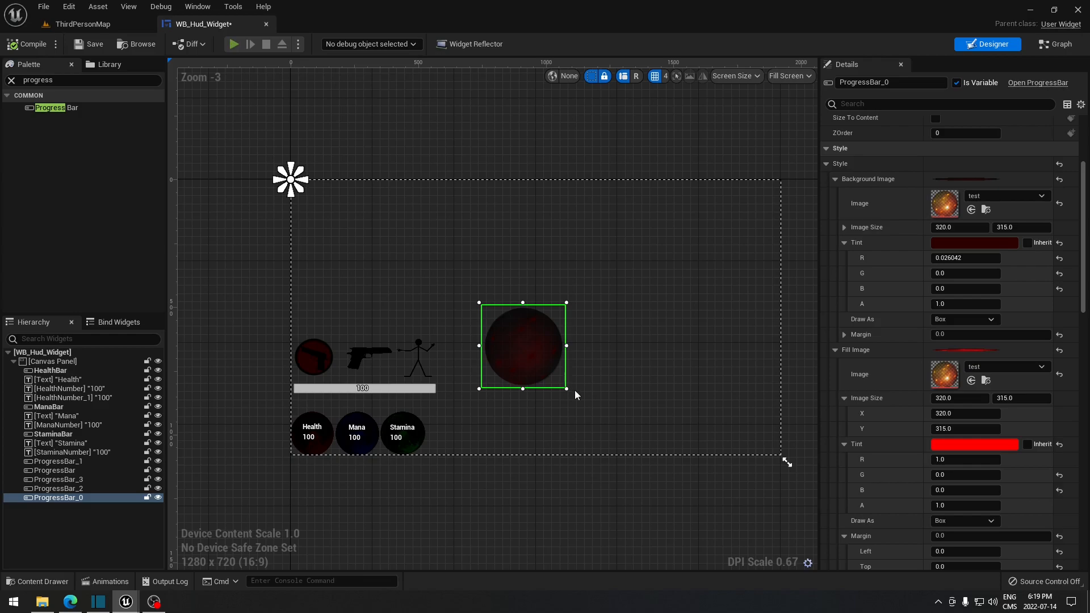
{"action": "key", "text": "alt+p"}
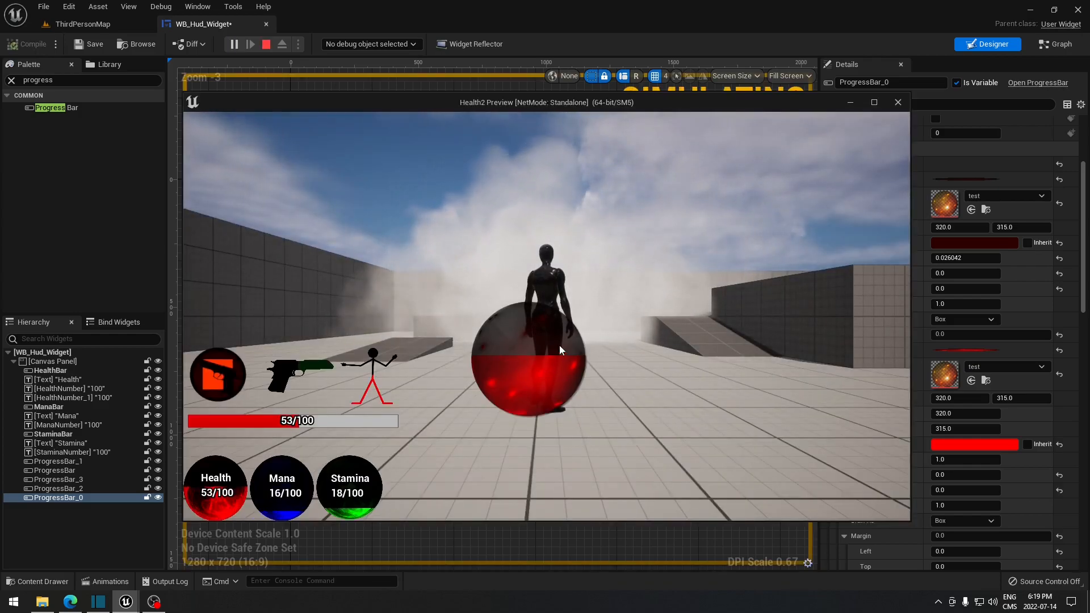
{"action": "left_click", "coordinate": [529, 343]}
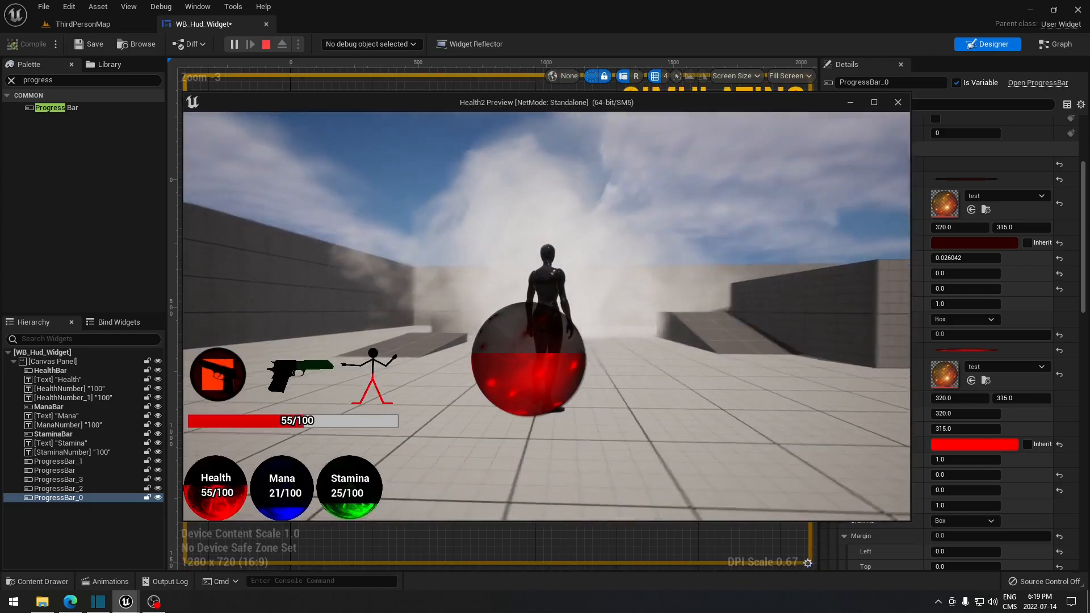
{"action": "key", "text": "w"}
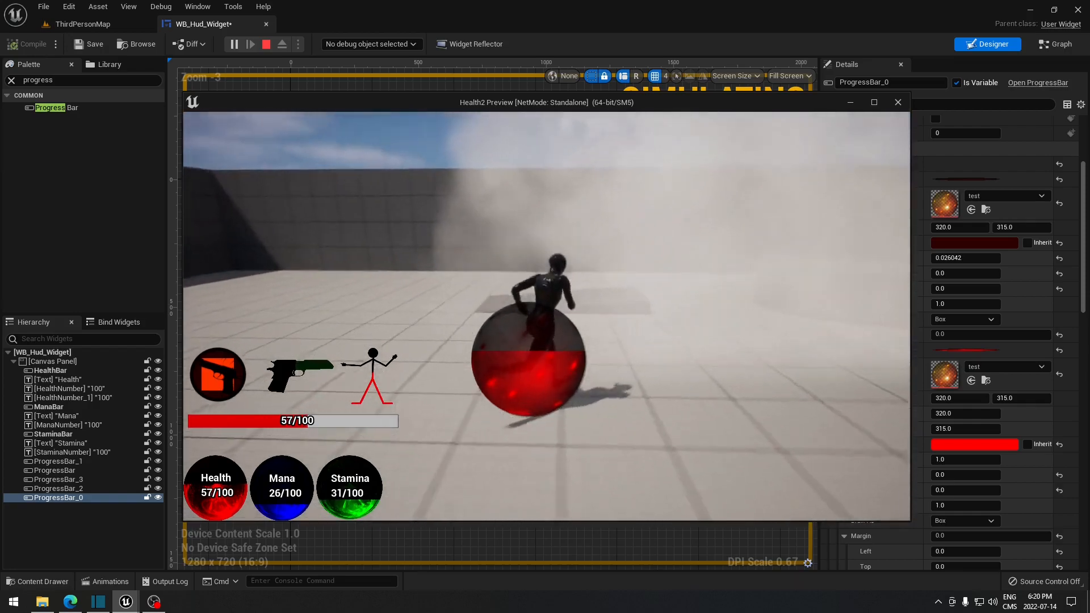
{"action": "key", "text": "d"}
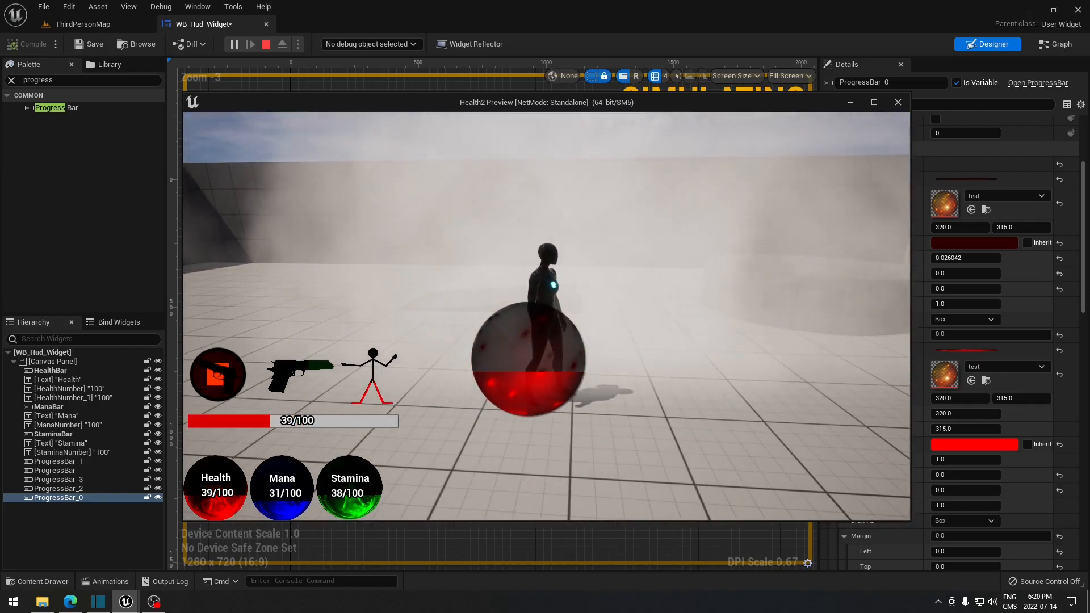
{"action": "key", "text": "a"}
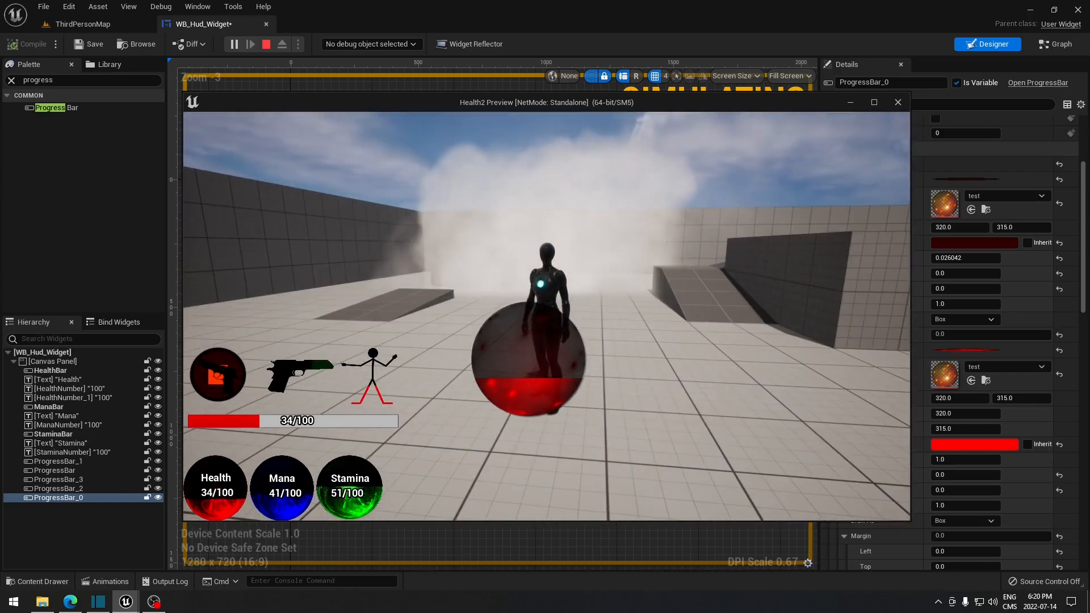
{"action": "key", "text": "Escape"}
Step: Move the orb progress bar to the canvas's lower edge, near the middle of its width
{"action": "left_click_drag", "start_coordinate": [537, 341], "coordinate": [588, 405]}
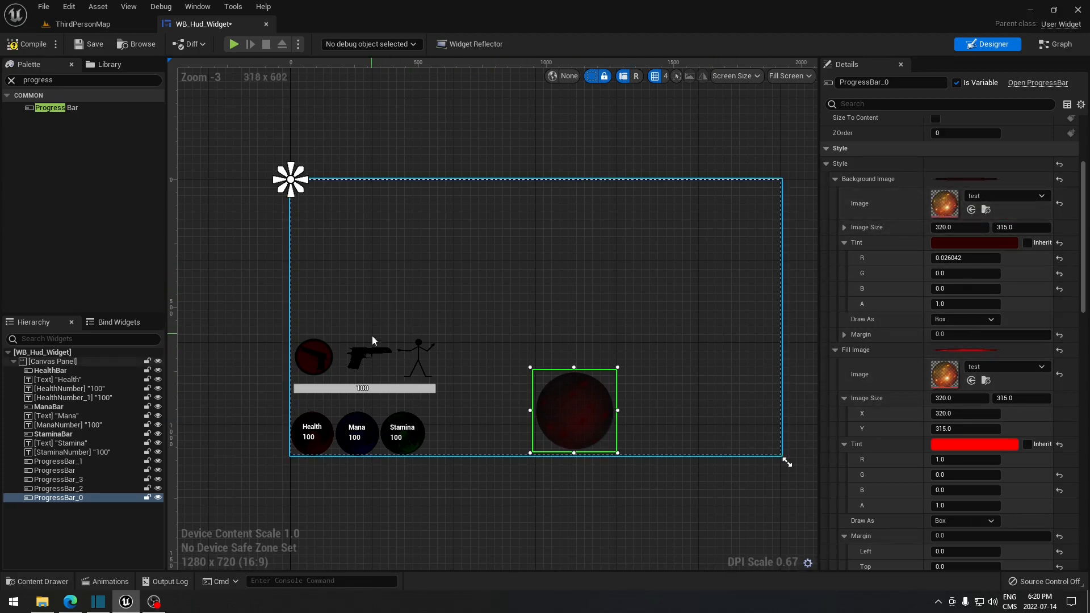
Step: Examine the gun-shaped progress bar's style settings and the image assets in the MyStuffs/Images folder
{"action": "scroll", "coordinate": [373, 342], "scroll_direction": "up", "scroll_amount": 8}
{"action": "right_click_drag", "start_coordinate": [380, 311], "coordinate": [498, 324]}
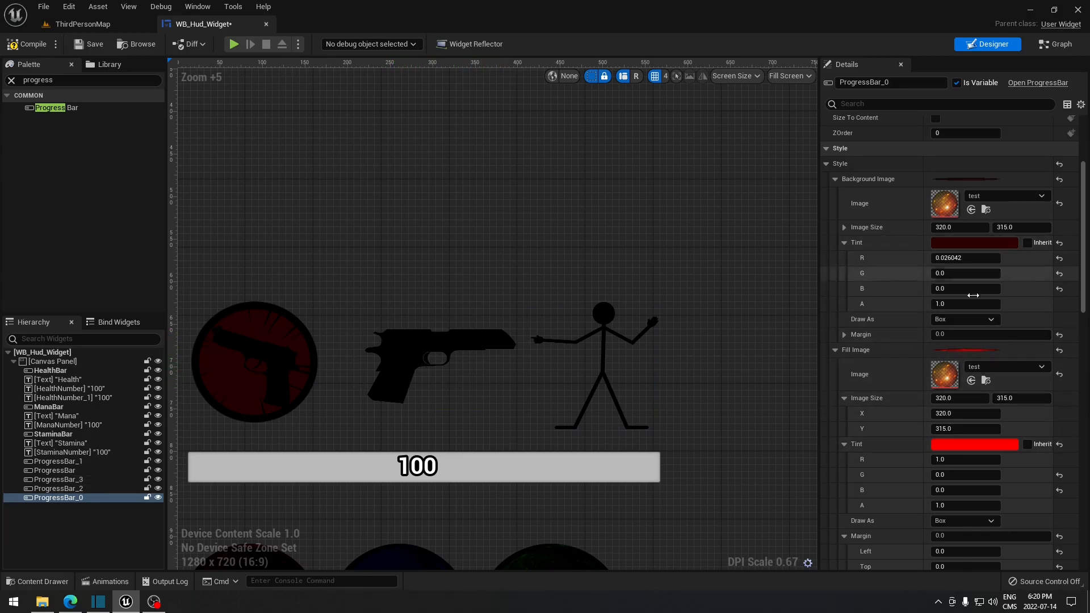
{"action": "left_click", "coordinate": [436, 338]}
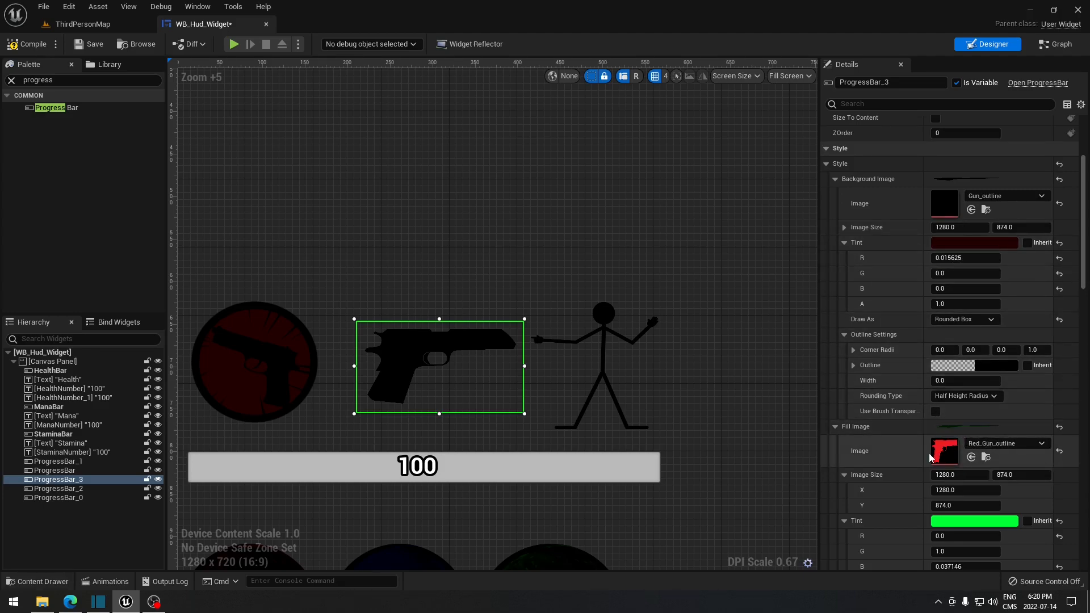
{"action": "left_click", "coordinate": [38, 581]}
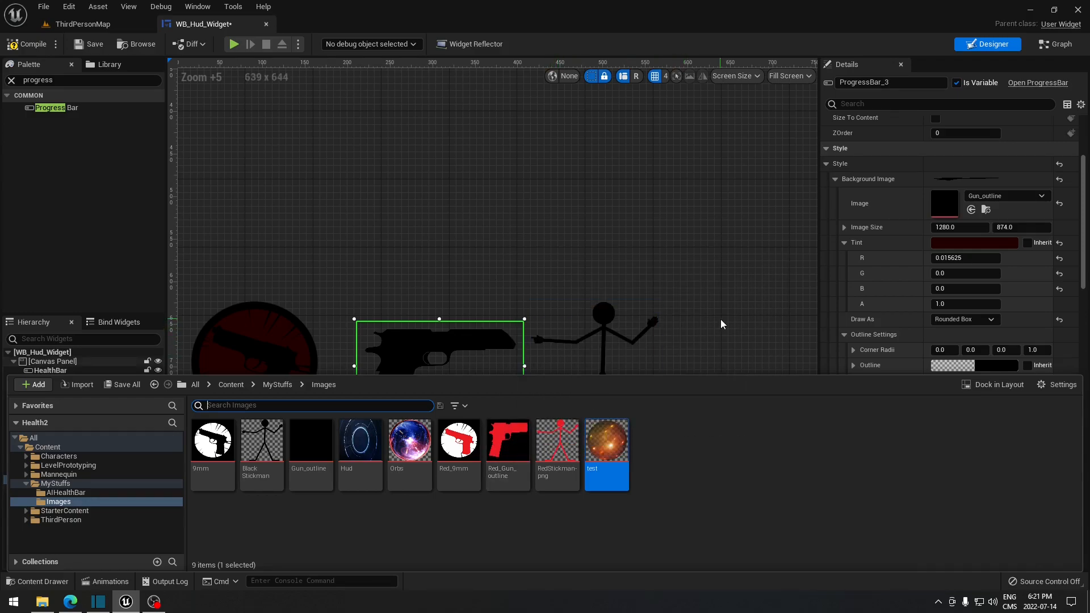
{"action": "left_click", "coordinate": [720, 319]}
{"action": "left_click", "coordinate": [476, 351]}
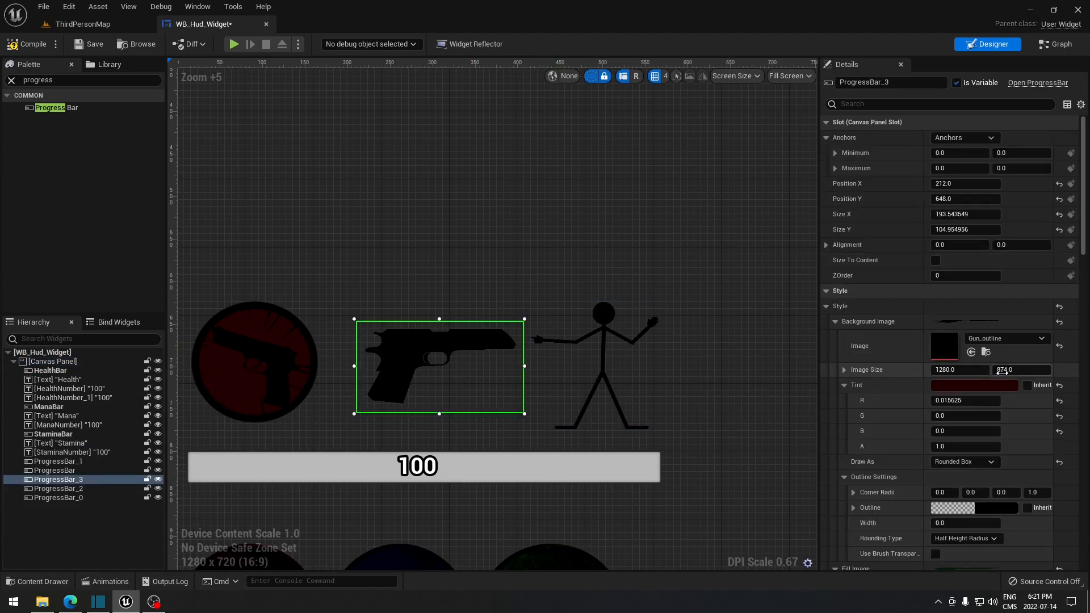
Step: Try a red fill image tint (R 1.0, G 0.0, B 0.037066) on the gun progress bar and preview it in play mode
{"action": "scroll", "coordinate": [1003, 371], "scroll_direction": "down", "scroll_amount": 4}
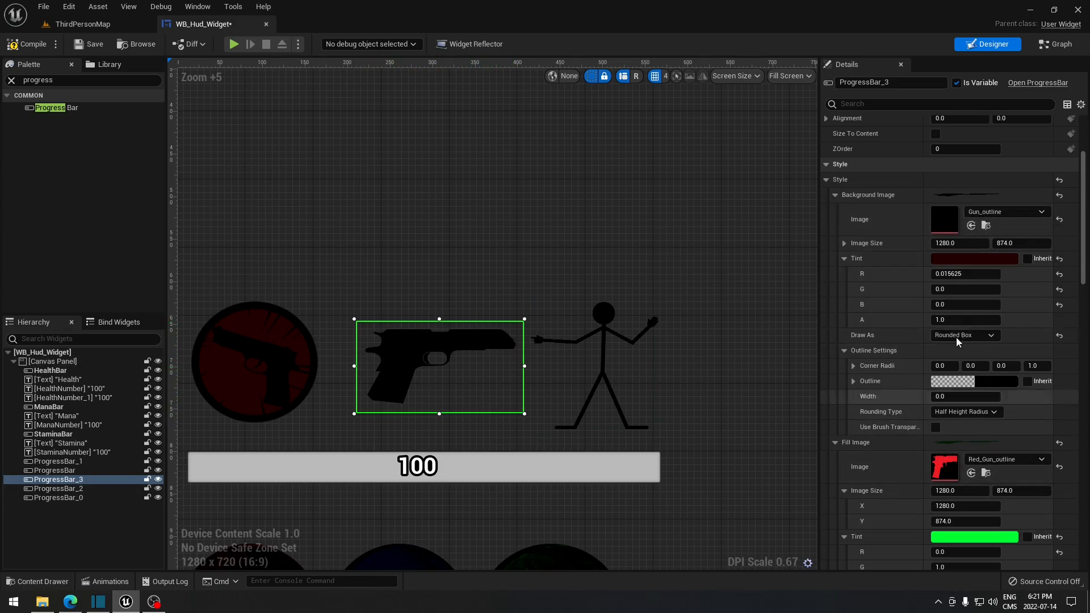
{"action": "scroll", "coordinate": [983, 360], "scroll_direction": "down", "scroll_amount": 2}
{"action": "scroll", "coordinate": [989, 434], "scroll_direction": "down", "scroll_amount": 1}
{"action": "left_click", "coordinate": [974, 409]}
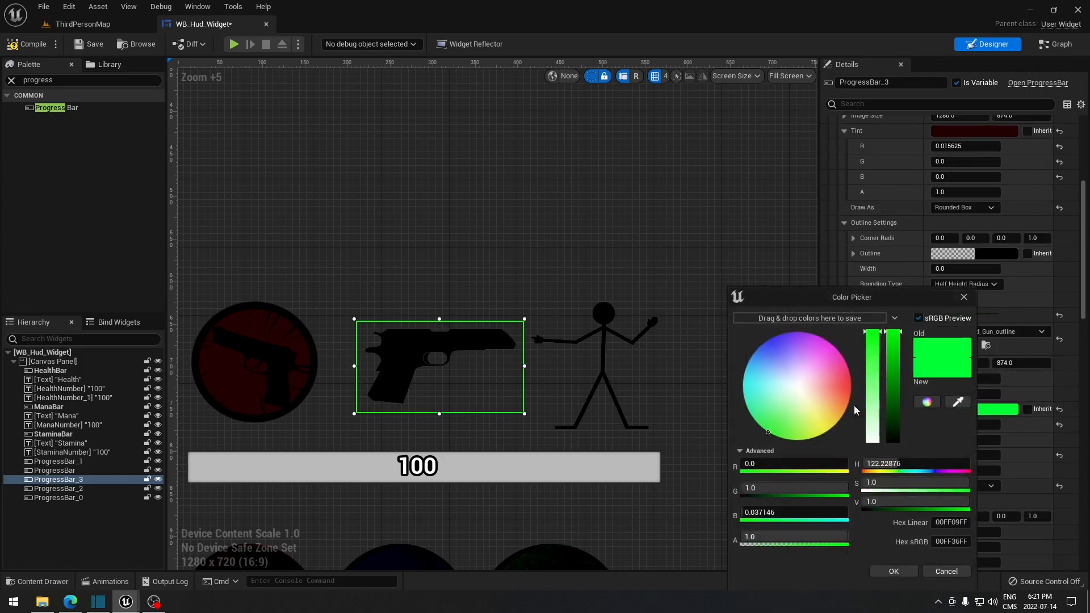
{"action": "left_click", "coordinate": [852, 385]}
{"action": "left_click", "coordinate": [892, 571]}
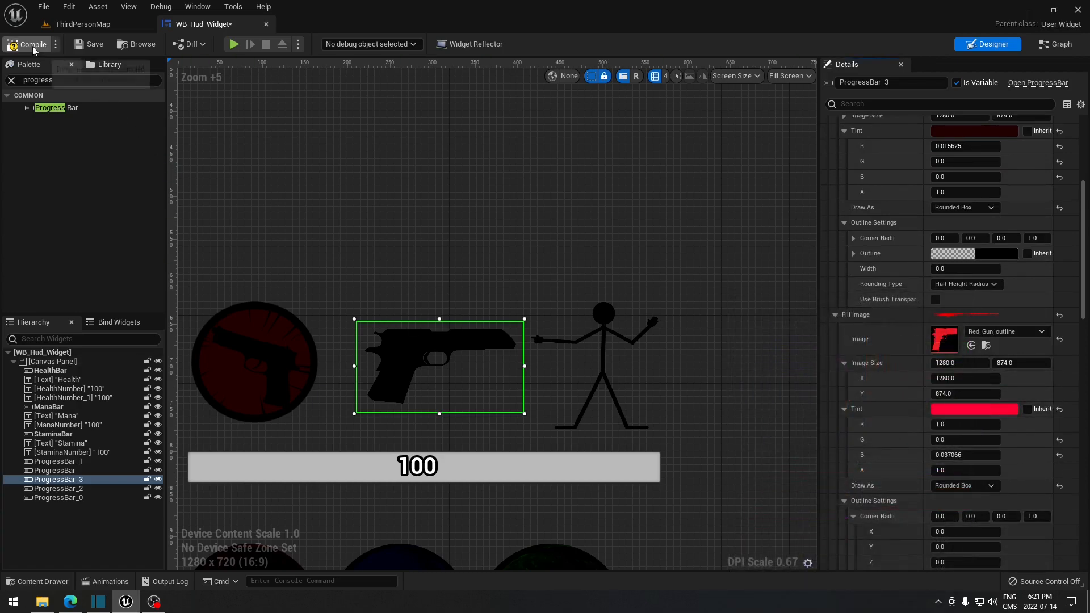
{"action": "left_click", "coordinate": [231, 45]}
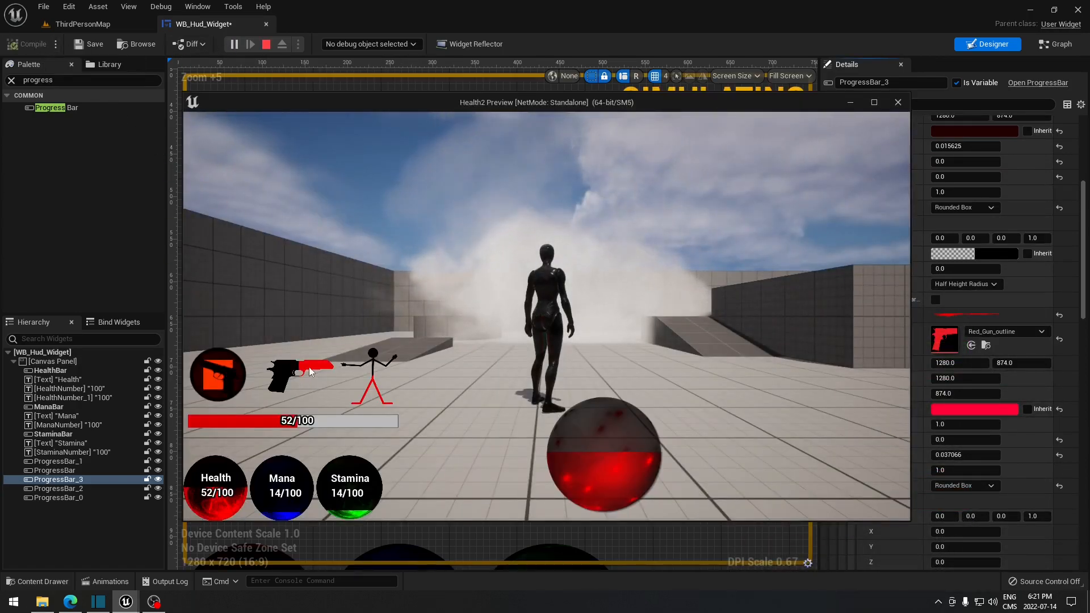
{"action": "key", "text": "Escape"}
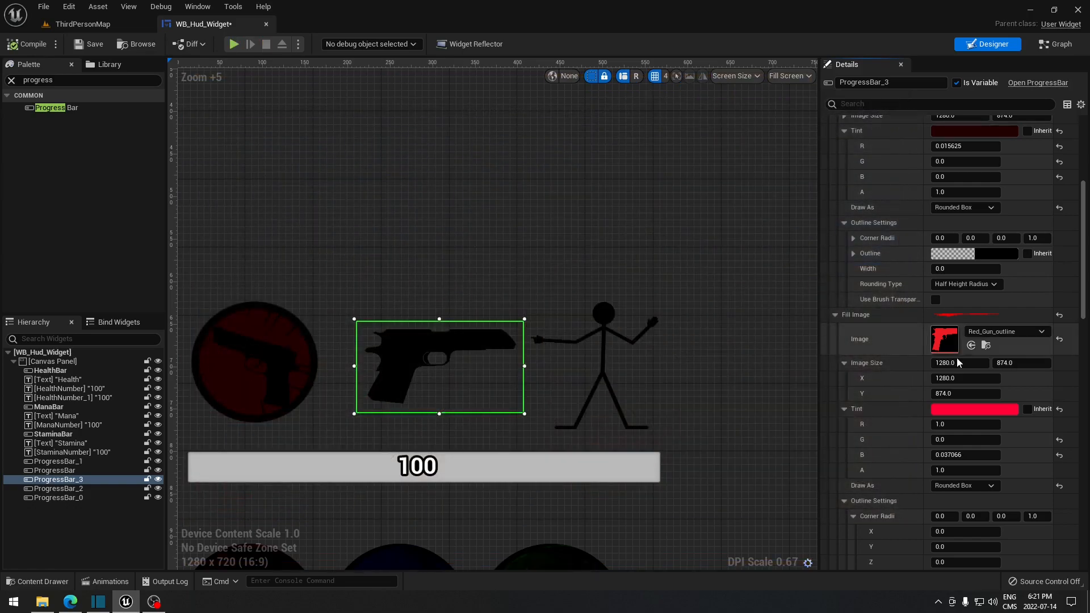
Step: Set the gun progress bar's fill image tint to green (R 0.0, G 1.0, B 0.012901) and preview it in play mode
{"action": "left_click", "coordinate": [980, 408]}
{"action": "left_click_drag", "start_coordinate": [806, 389], "coordinate": [776, 432]}
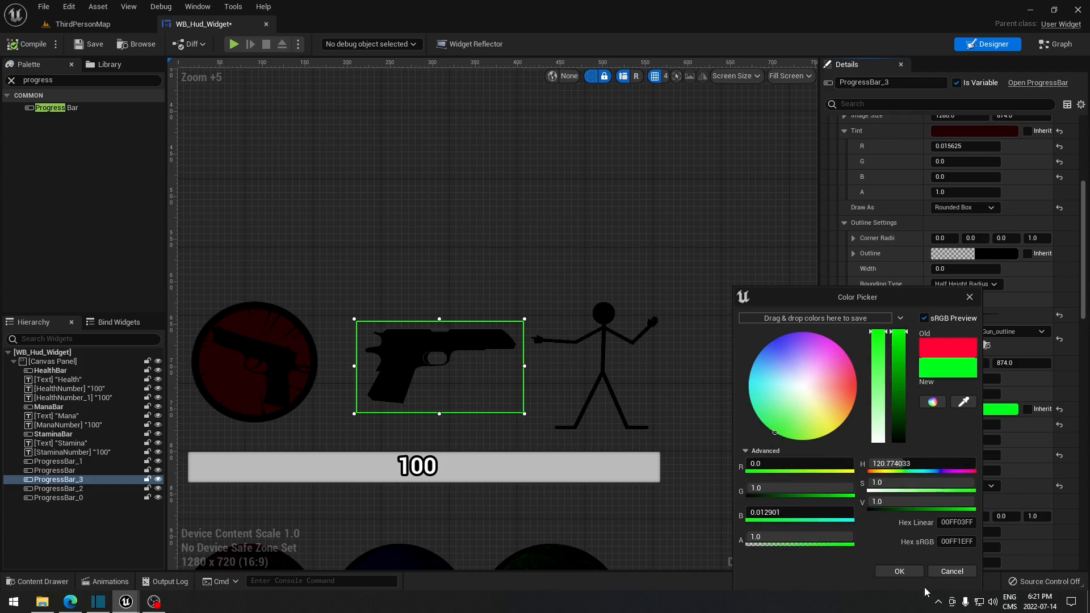
{"action": "left_click", "coordinate": [900, 571]}
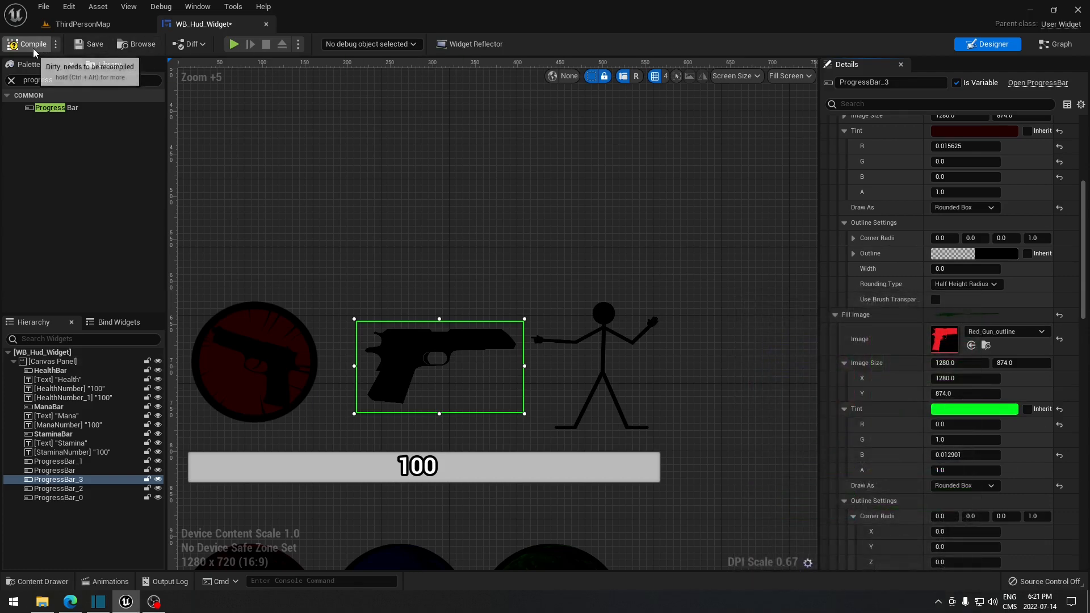
{"action": "left_click", "coordinate": [233, 44]}
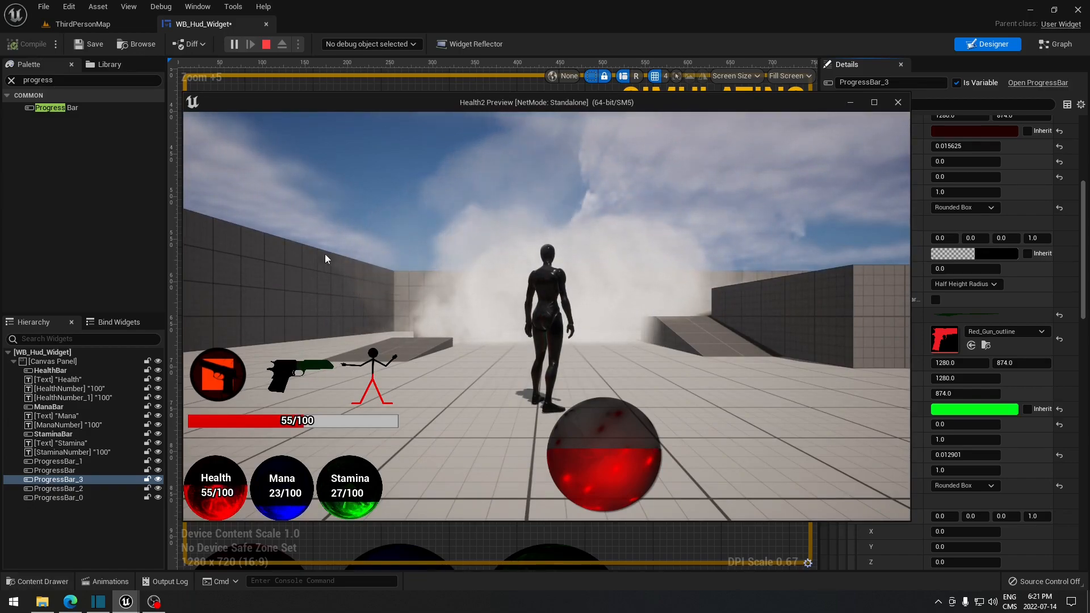
{"action": "left_click", "coordinate": [266, 44]}
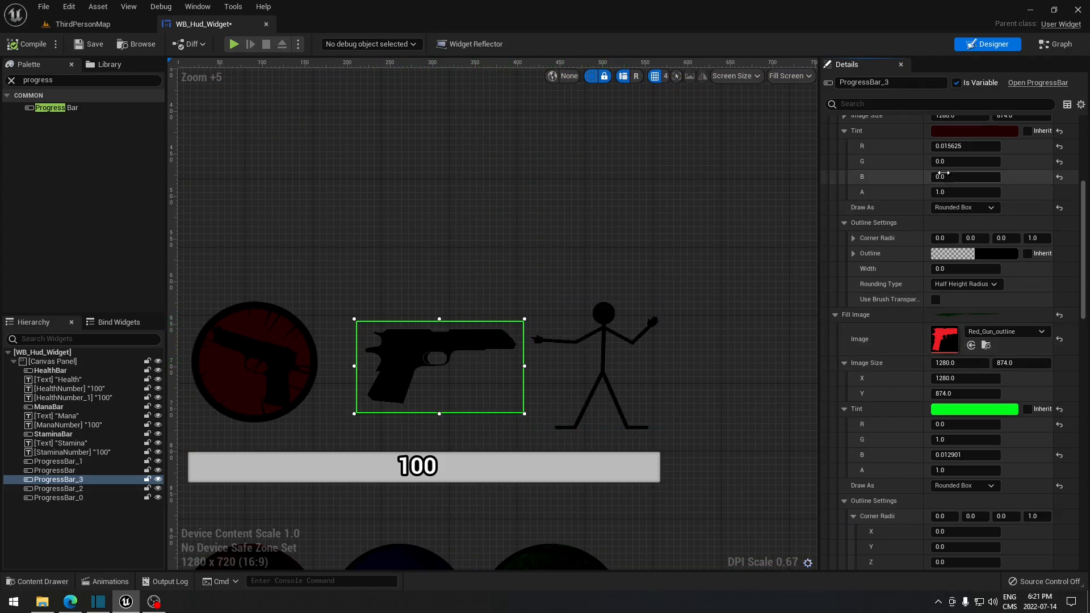
Step: Compare the background and fill images and tints of the gun progress bar with those of the Stamina orb
{"action": "scroll", "coordinate": [935, 264], "scroll_direction": "up", "scroll_amount": 3}
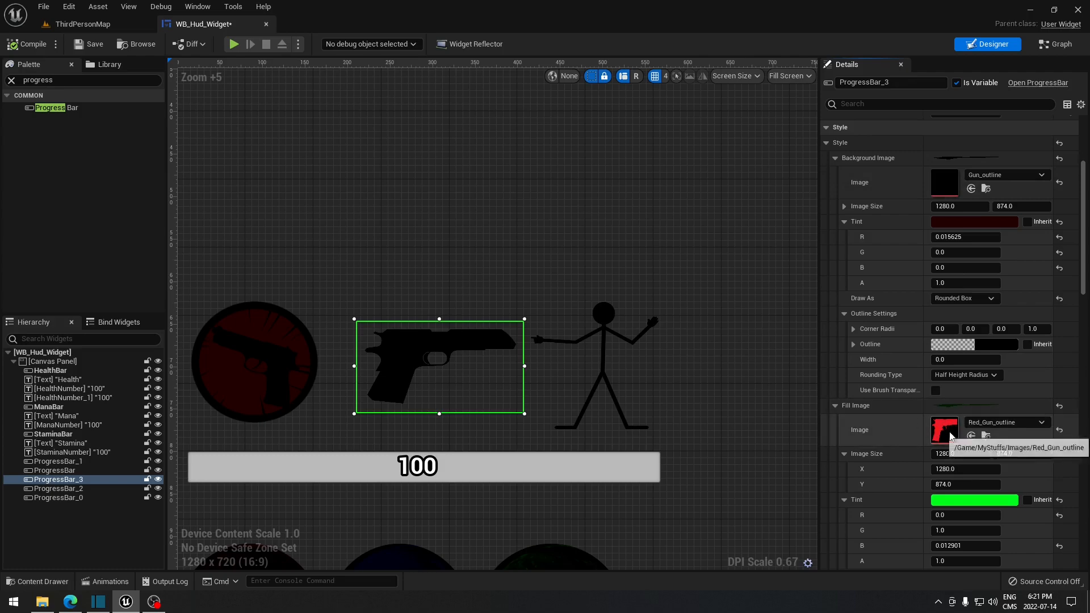
{"action": "right_click_drag", "start_coordinate": [742, 440], "coordinate": [682, 298]}
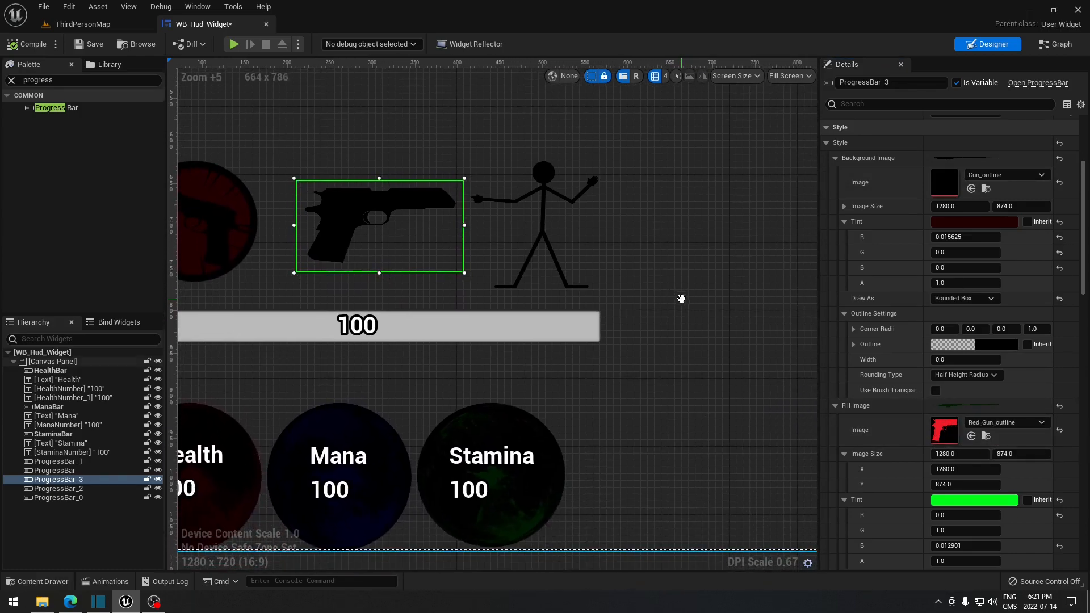
{"action": "left_click", "coordinate": [498, 513]}
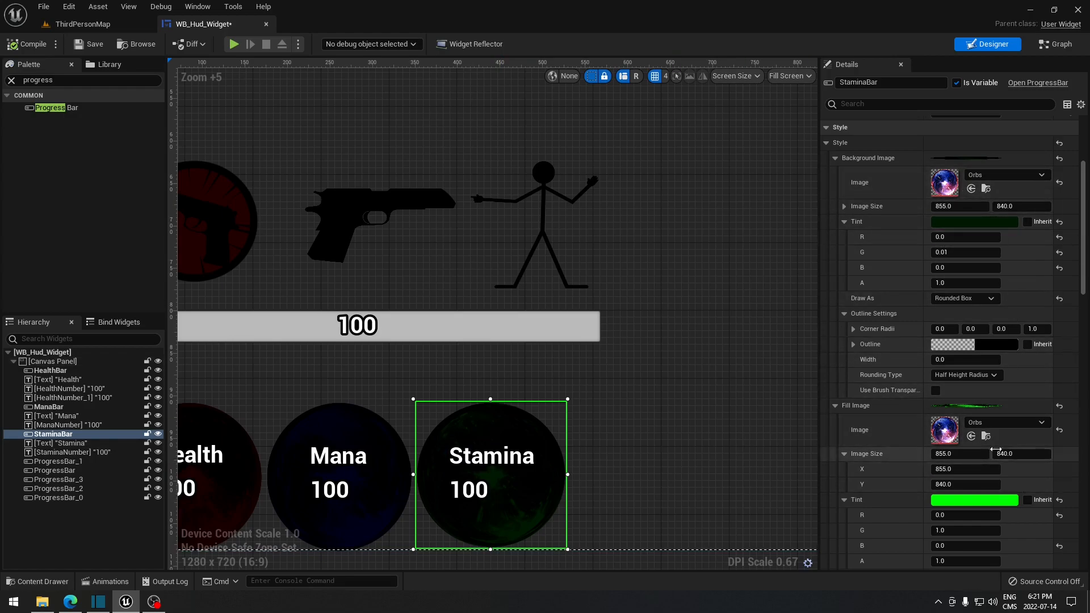
{"action": "right_click_drag", "start_coordinate": [711, 344], "coordinate": [673, 369]}
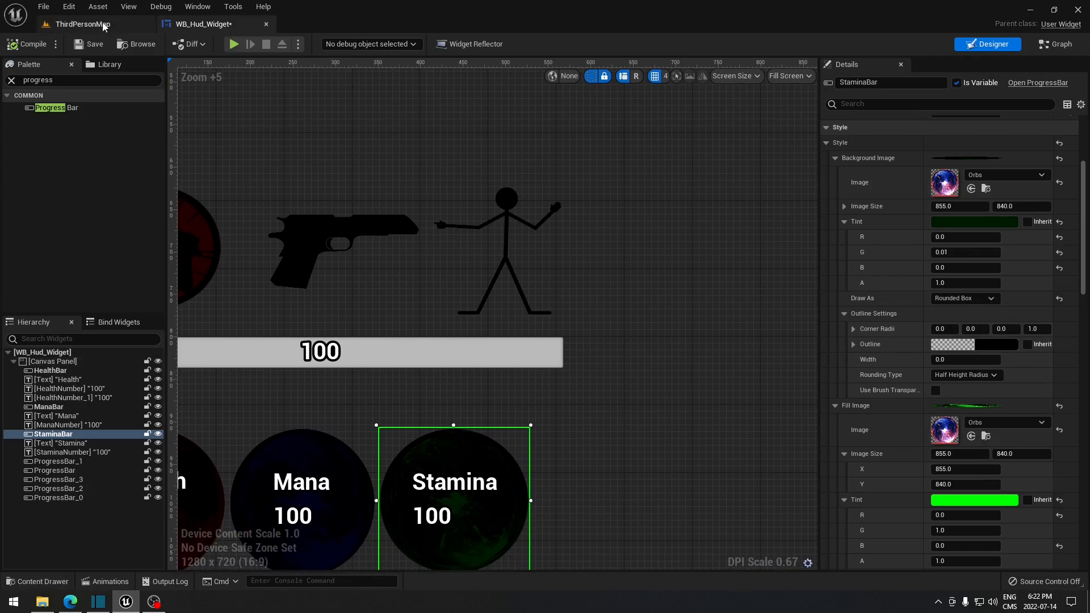
Step: Play-test the HUD progress bars in the ThirdPersonMap level
{"action": "left_click", "coordinate": [136, 24]}
{"action": "key", "text": "alt+p"}
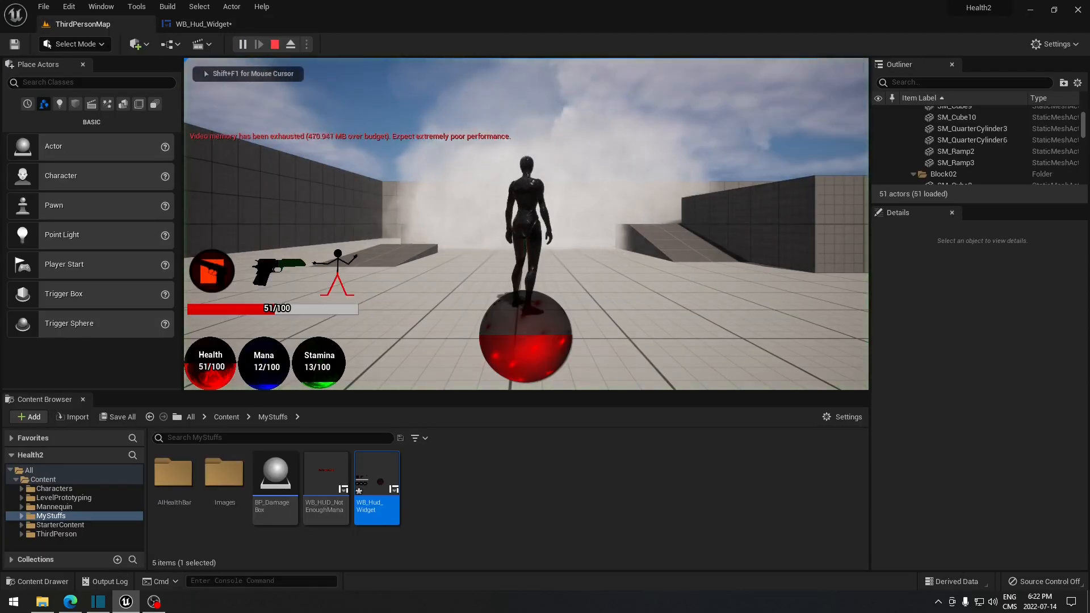